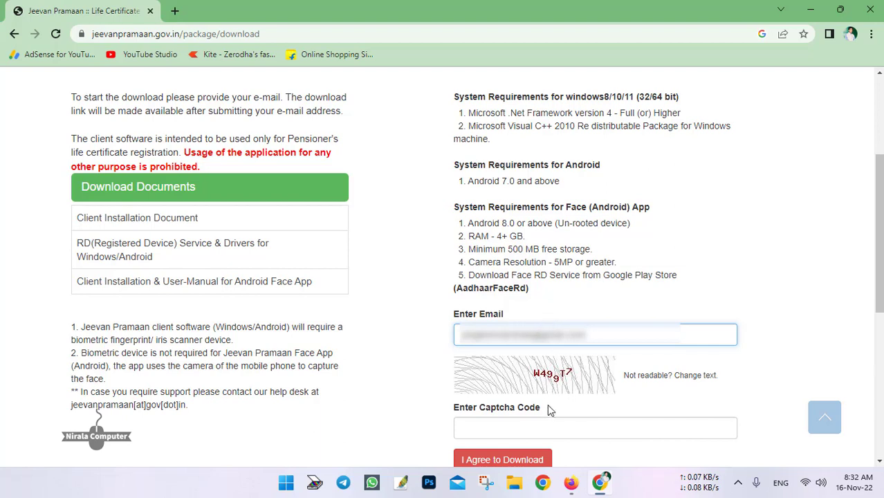
Enter the captcha code and agree to the terms to request the download OTP.
click(551, 426)
text(w)
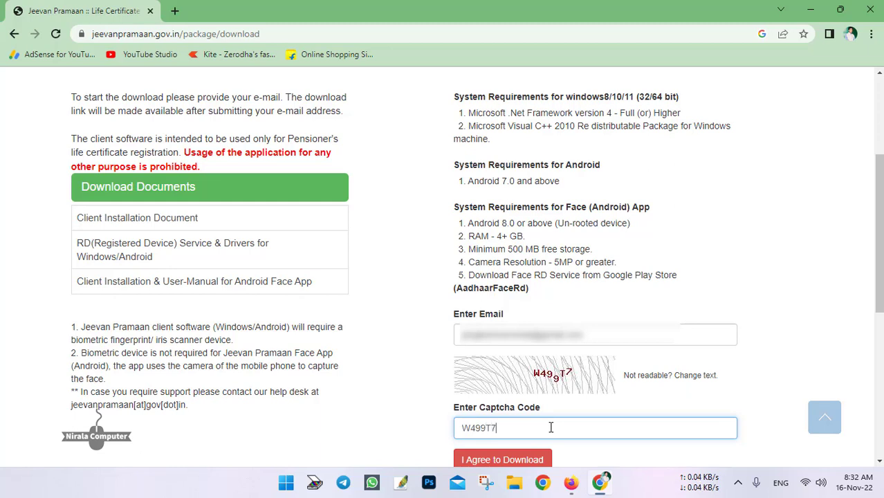
click(520, 460)
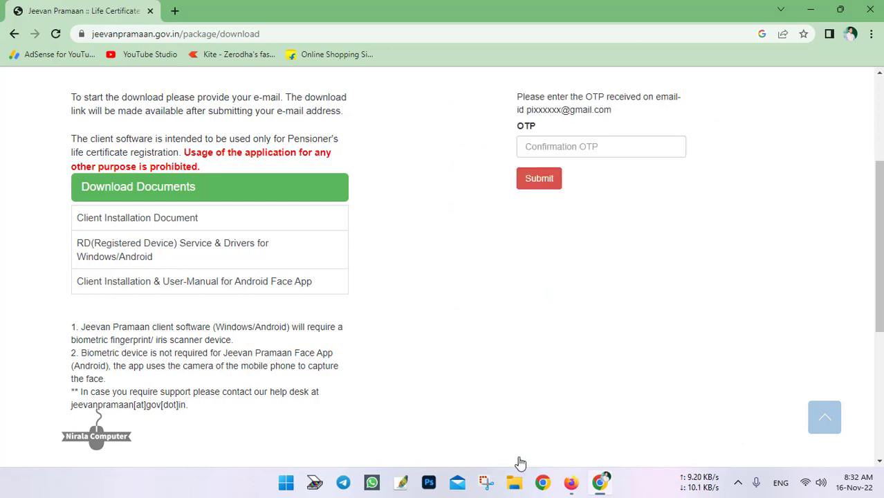
Read the JeevanPramaan OTP e-mail in Gmail in a new tab, then return to the download page.
click(589, 146)
key(ctrl+t)
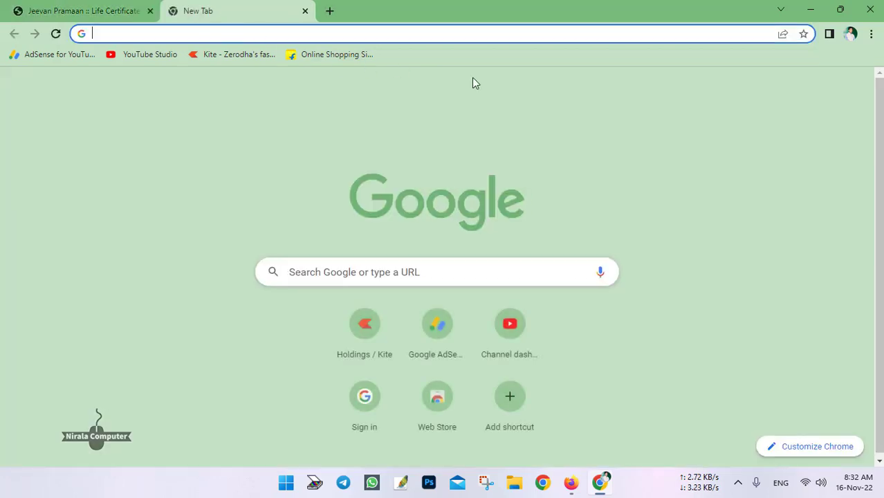
click(748, 88)
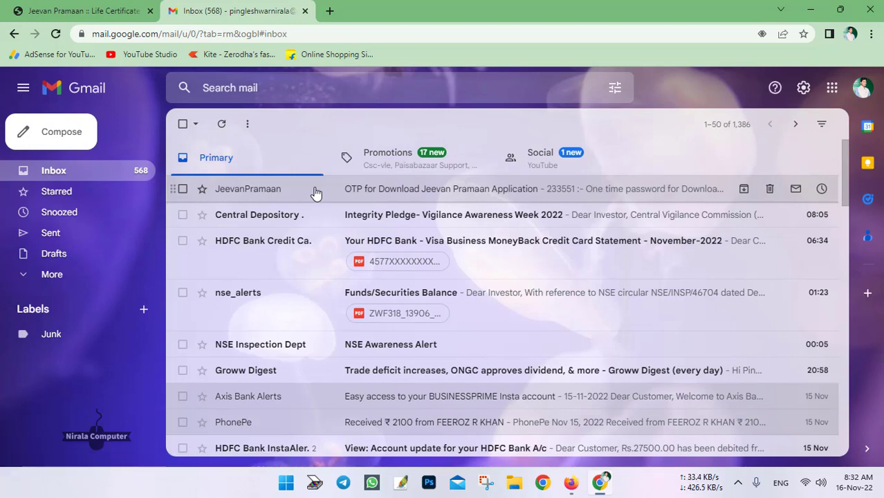
click(222, 126)
click(425, 188)
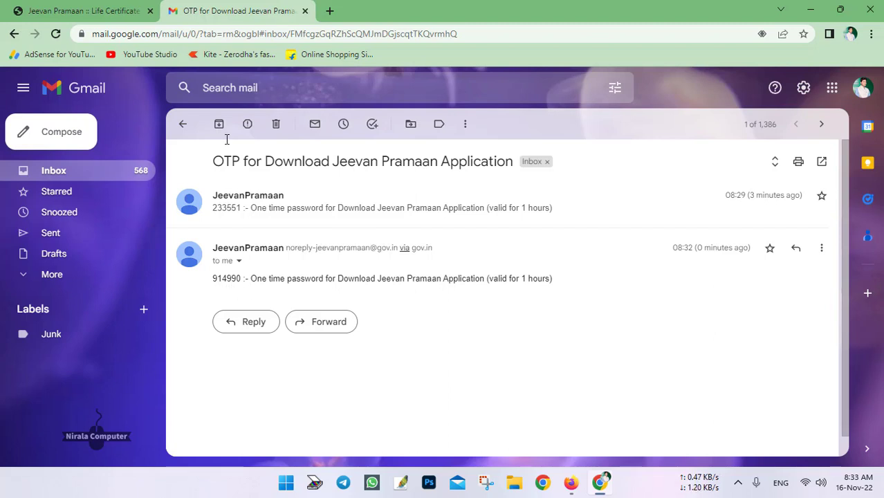
click(132, 12)
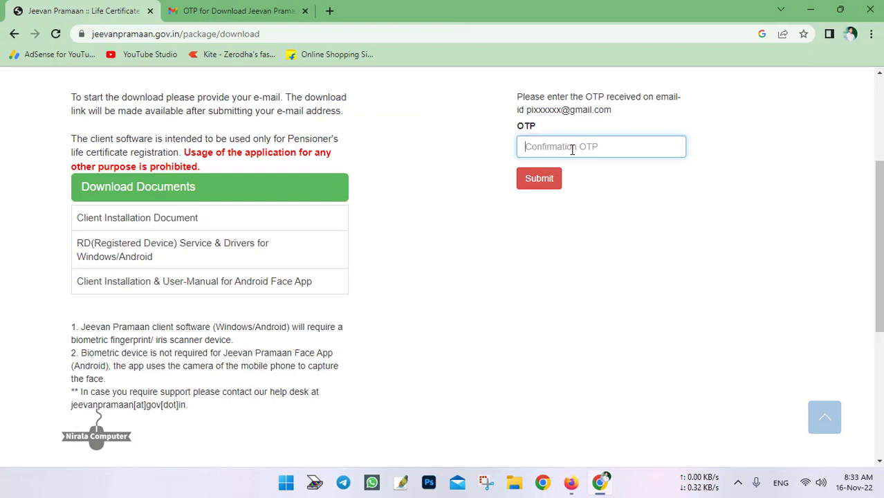
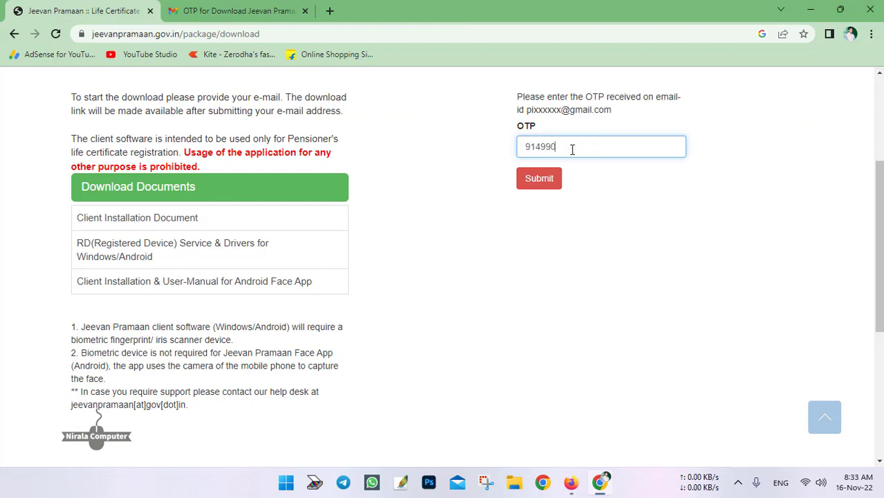
Submit the e-mailed OTP and have the Windows Ver 3.7.3 download link e-mailed, then go back to Gmail.
click(537, 179)
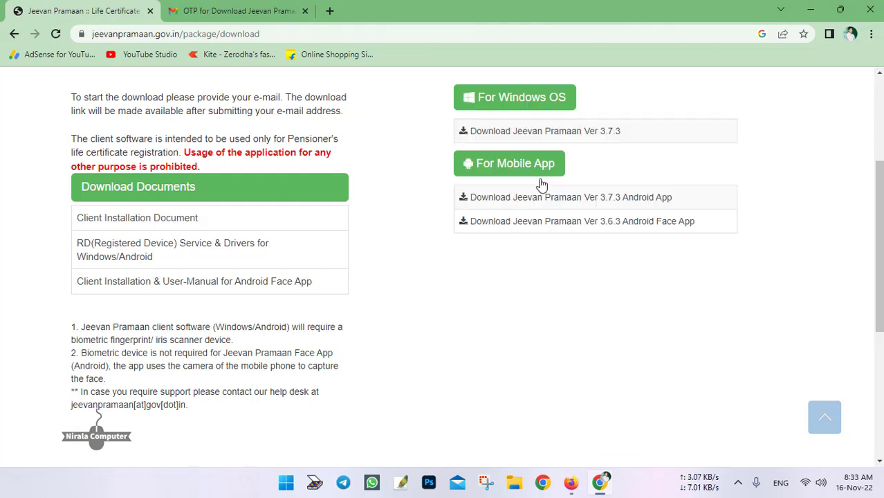
scroll(531, 179, up, 2)
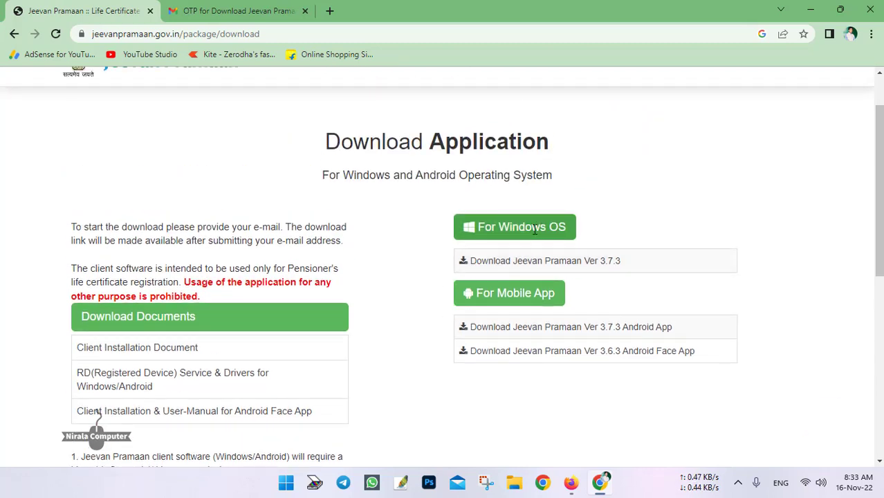
click(499, 267)
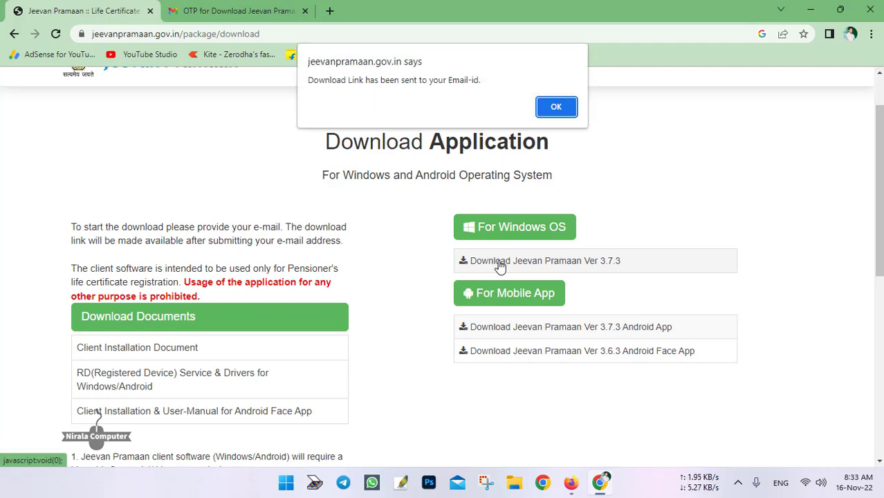
click(556, 106)
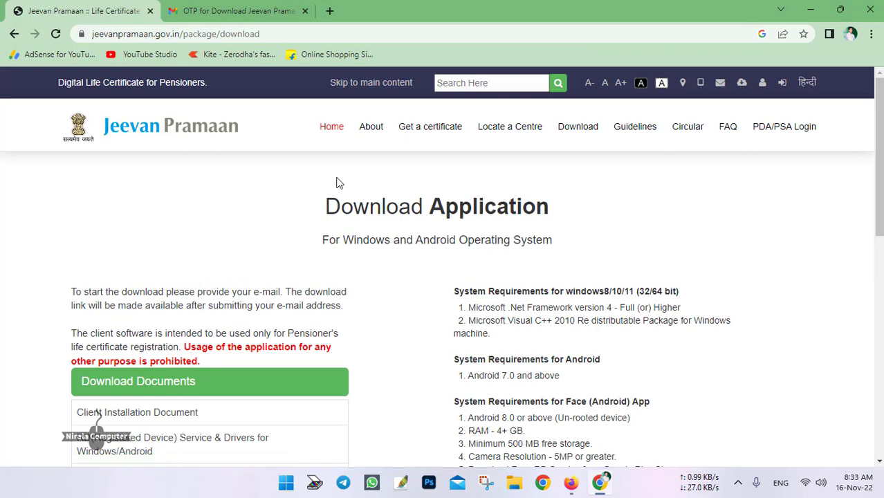
click(244, 7)
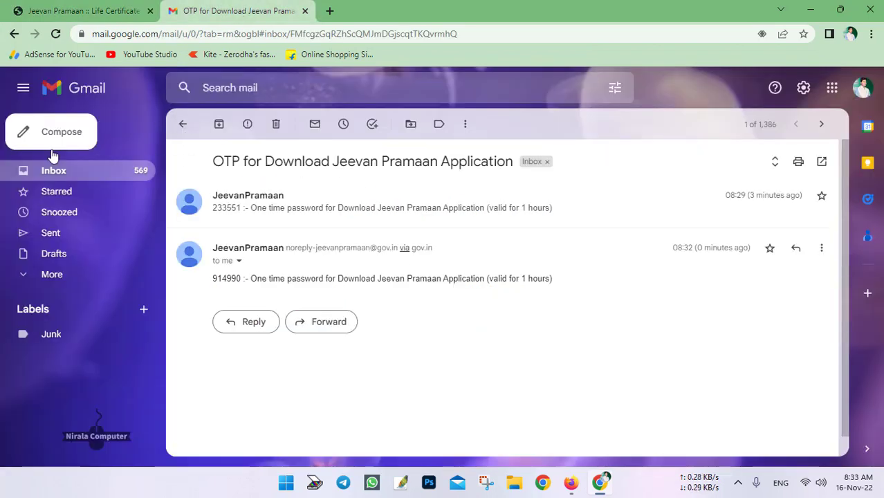
Download the installer zip from the JeevanPramaan 'Download link' e-mail and open it.
click(182, 124)
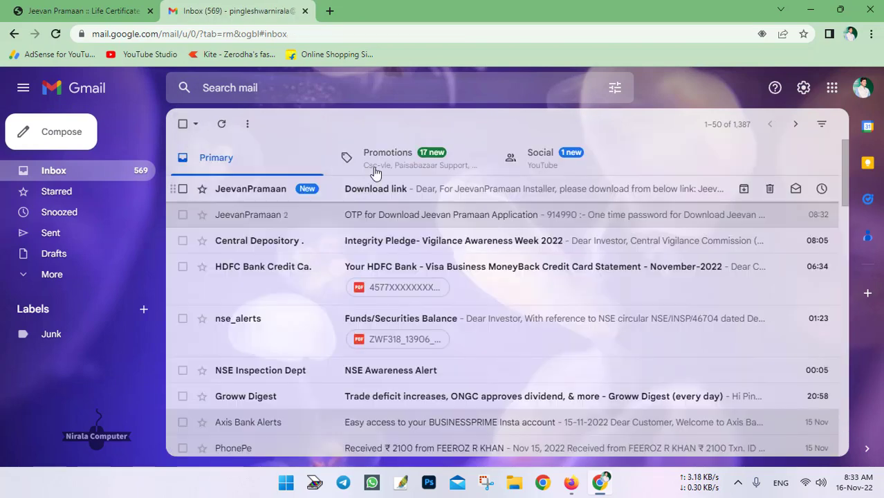
click(436, 189)
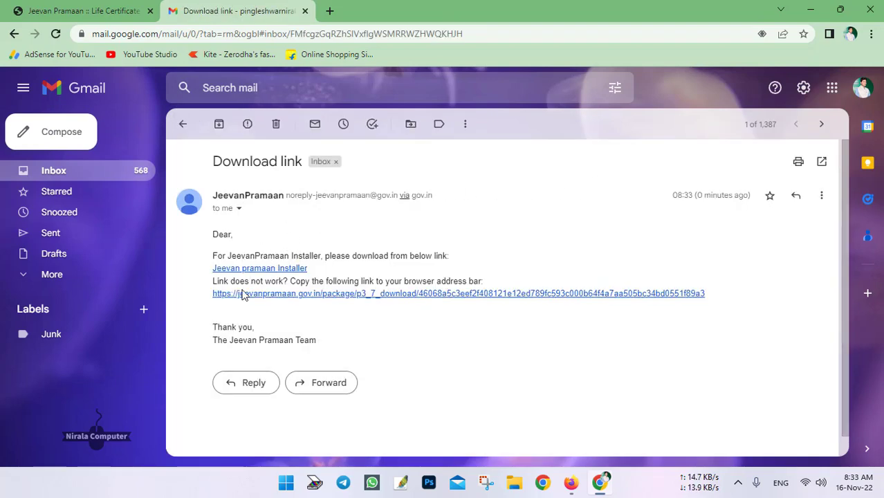
click(339, 296)
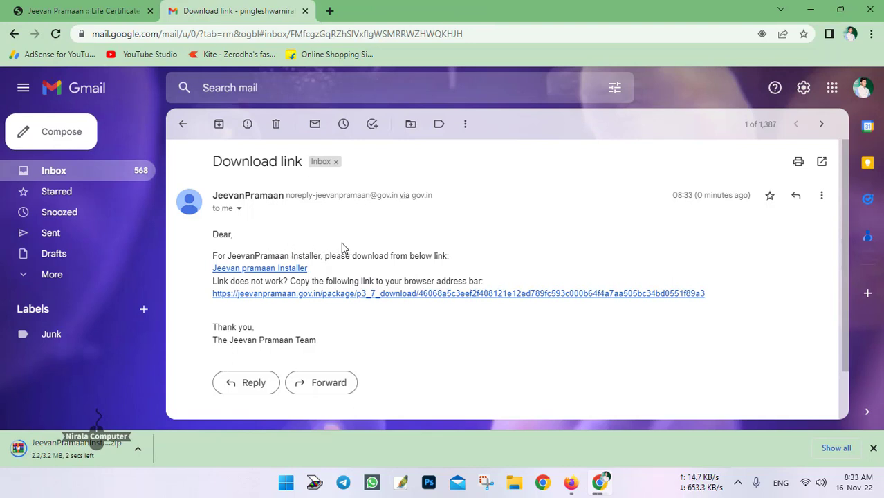
click(74, 450)
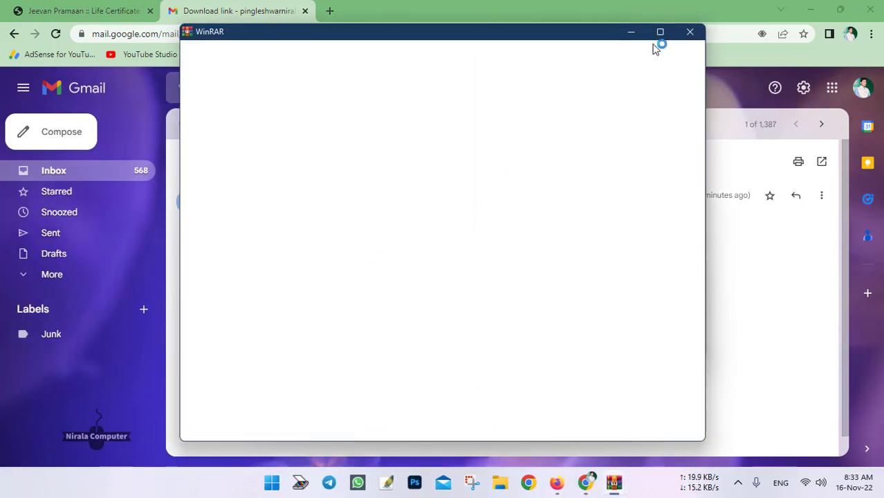
Dismiss the WinRAR trial notice and run JeevanPramaanInstaller_3.7.3_Live.exe from the archive's installer folder.
click(689, 31)
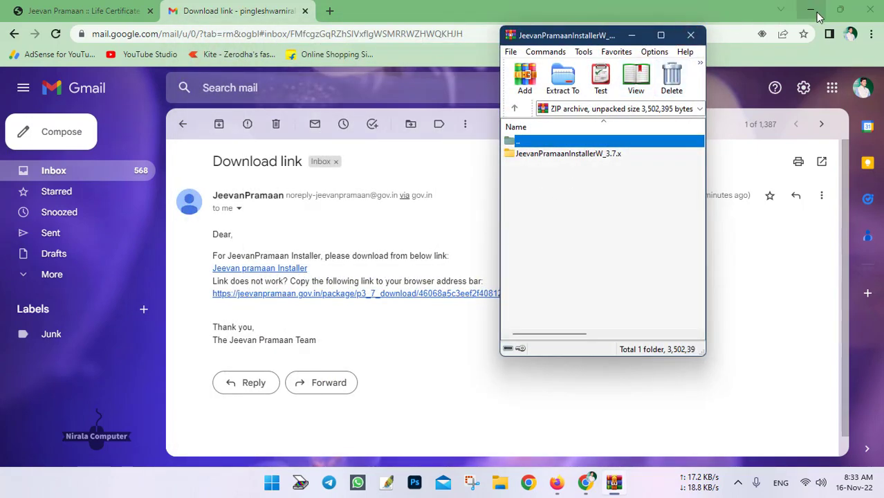
click(840, 10)
click(724, 175)
click(660, 35)
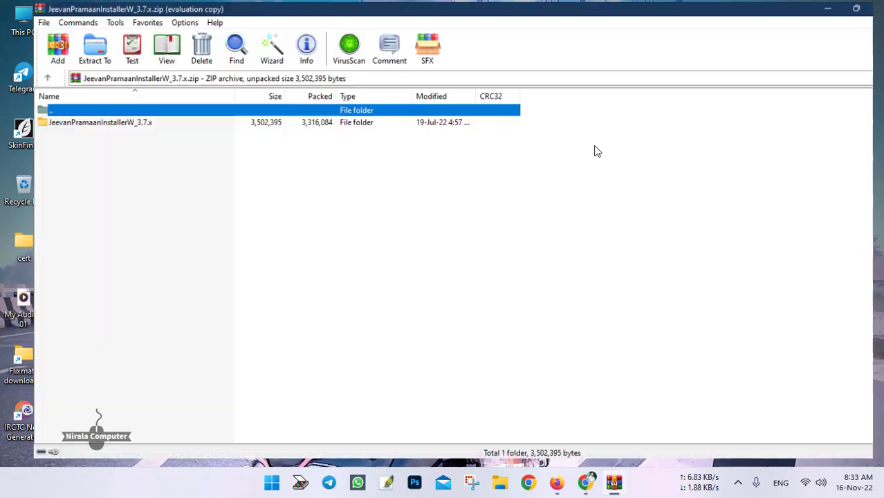
double_click(94, 128)
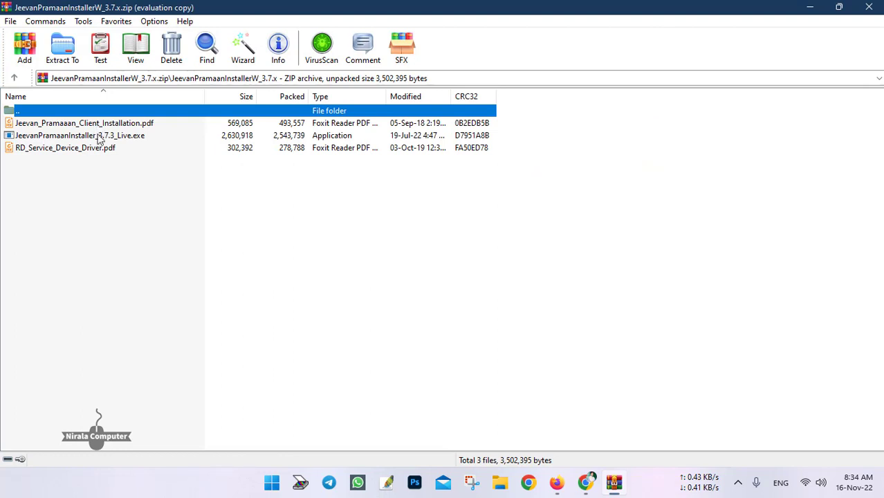
click(75, 136)
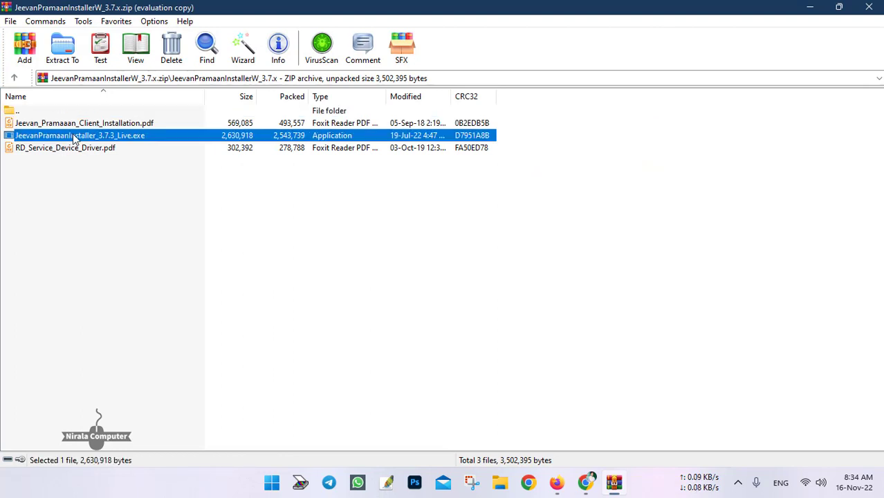
double_click(74, 136)
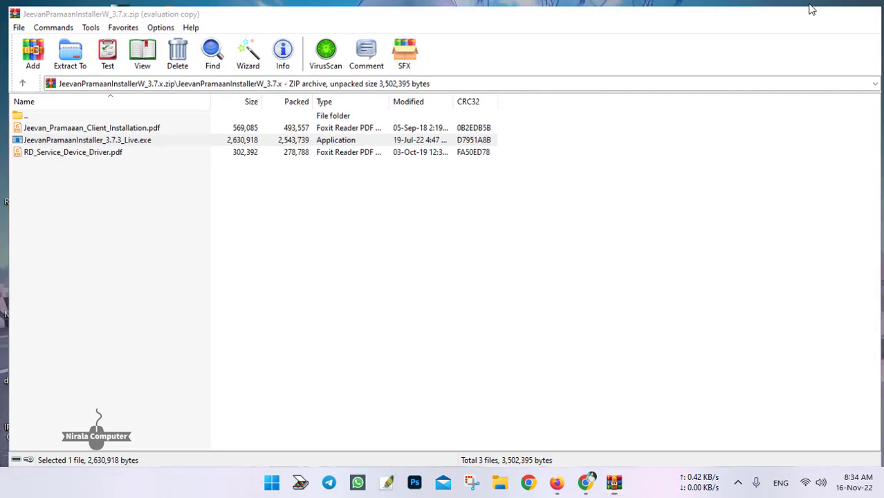
Install Jeevan Pramaan to C:\Program Files (x86)\Jeevan Pramaan with the Morpho component left unchecked.
click(810, 8)
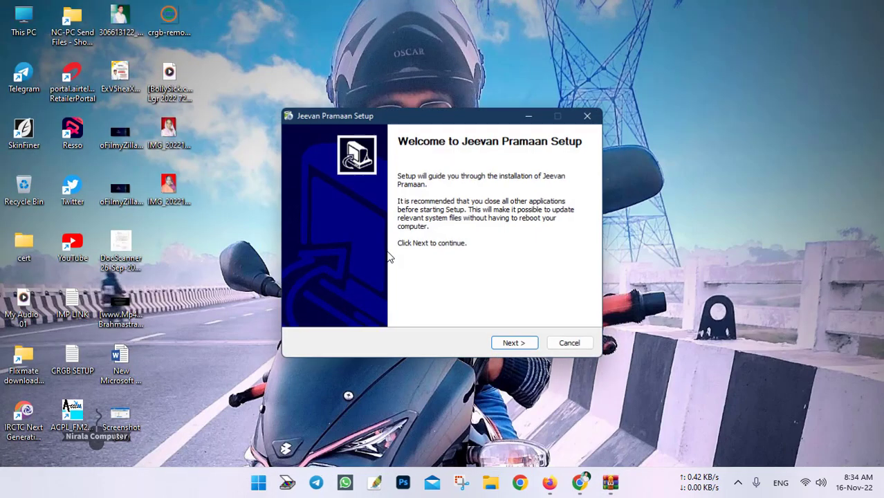
click(523, 346)
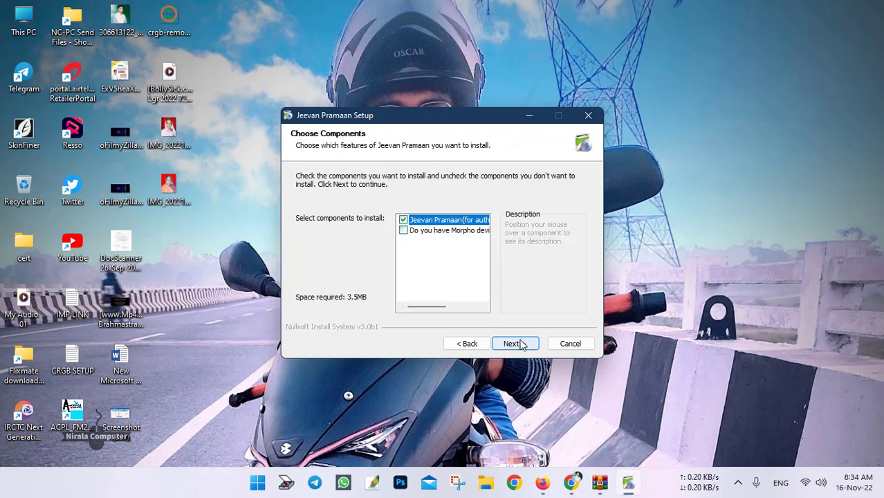
click(405, 232)
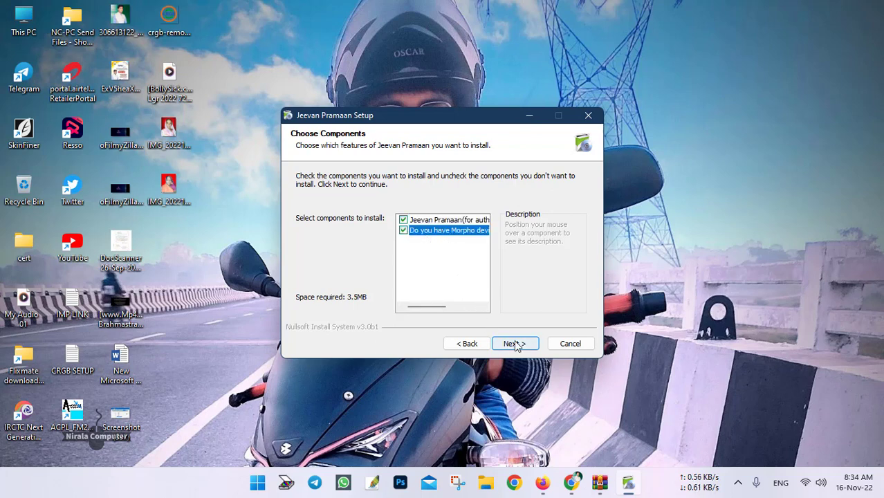
click(405, 231)
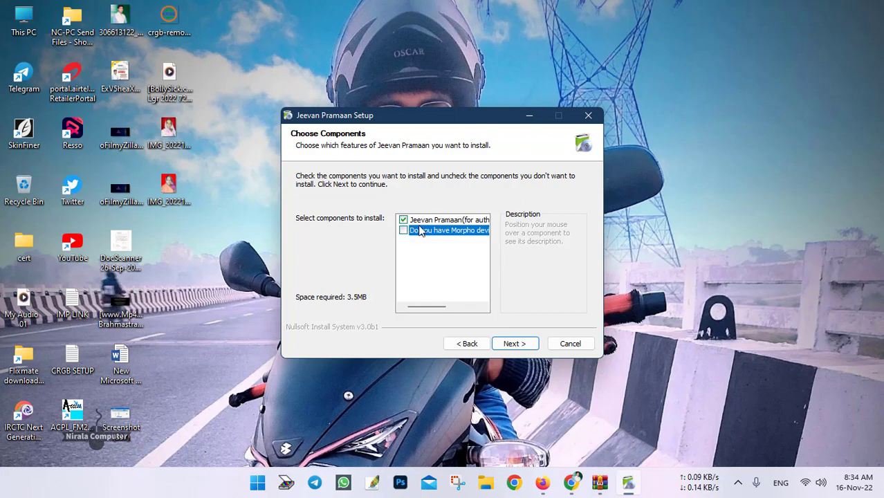
click(513, 343)
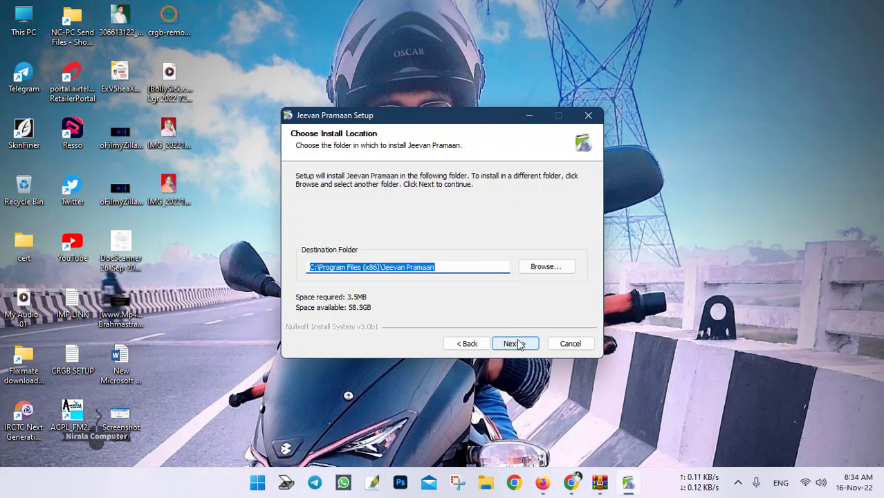
click(515, 343)
click(519, 343)
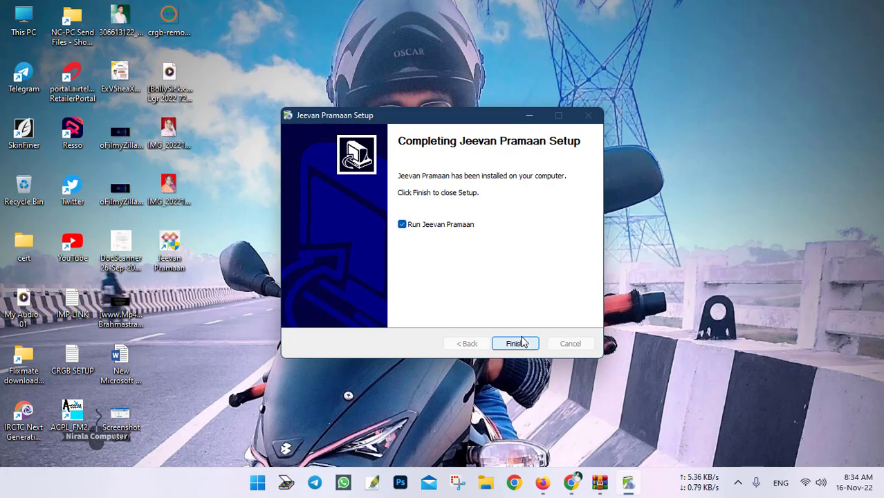
click(515, 343)
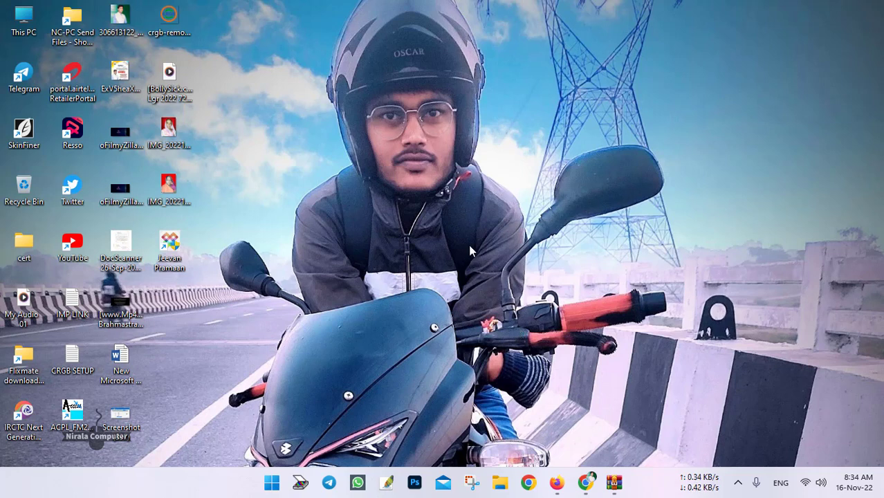
Refresh the desktop, close the WinRAR window and launch Jeevan Pramaan from its desktop shortcut.
right_click(428, 189)
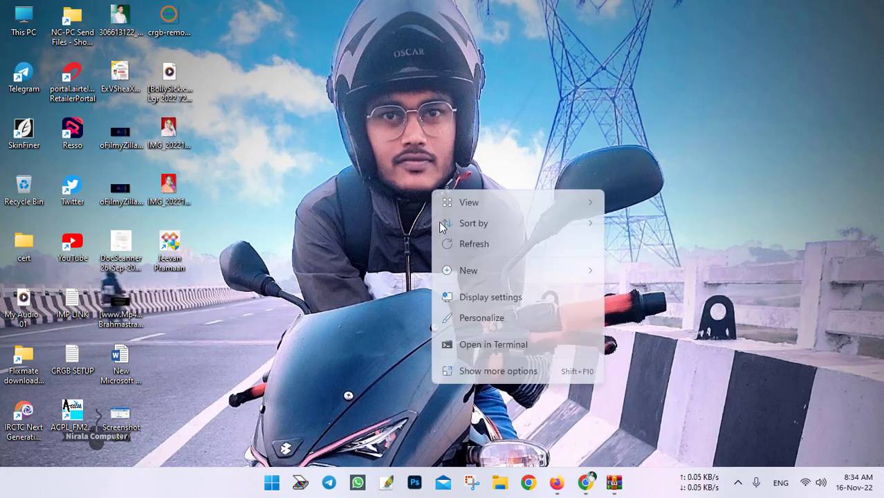
click(447, 240)
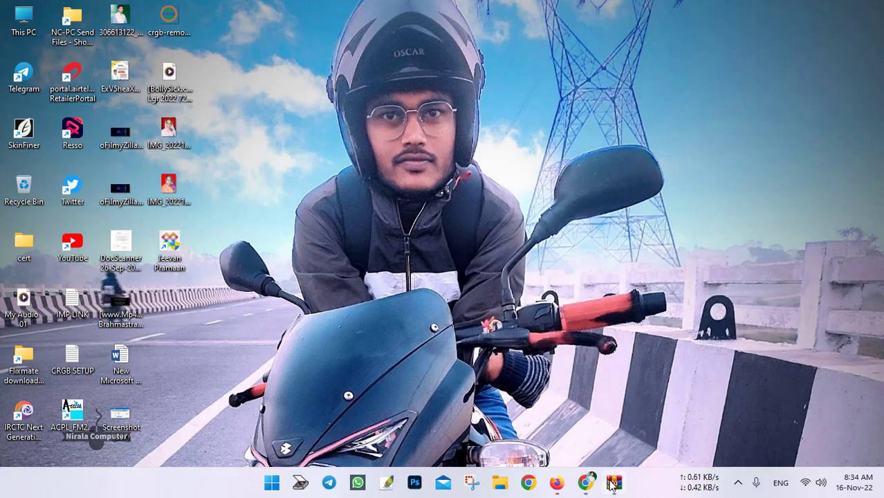
click(614, 483)
click(875, 6)
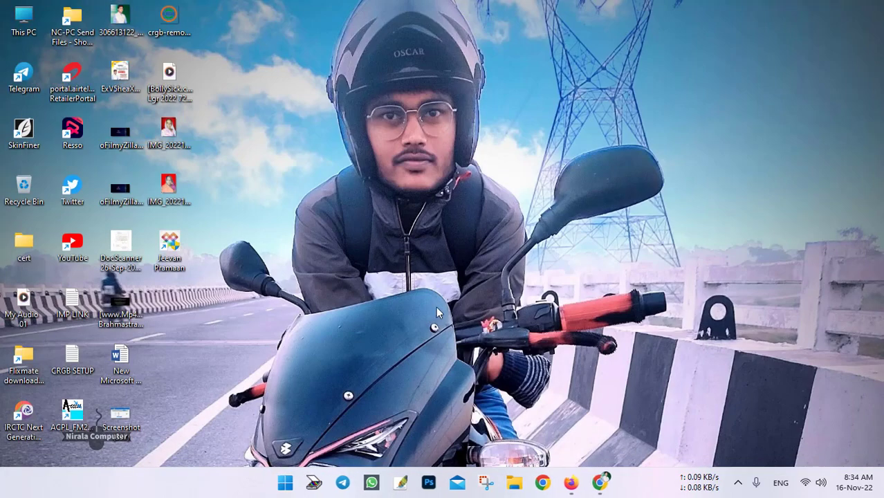
double_click(173, 248)
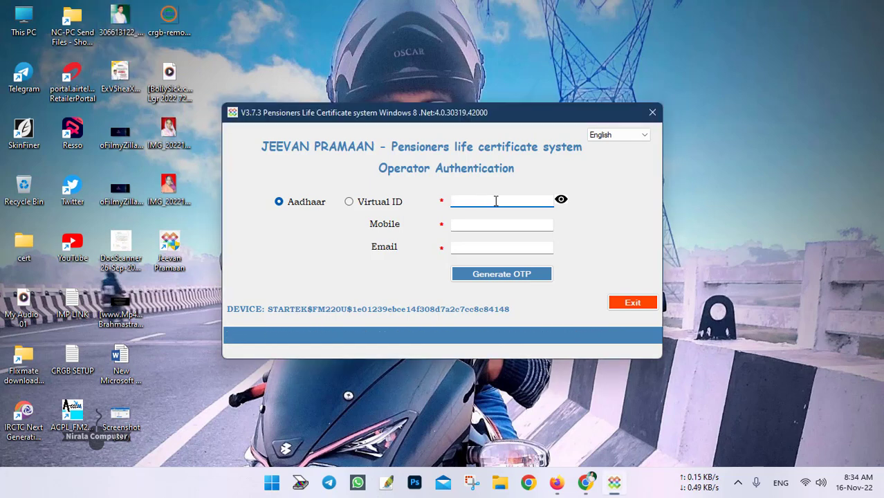
Fill in the operator's Aadhaar number, mobile and e-mail, request an OTP and submit the received code.
text(••••••)
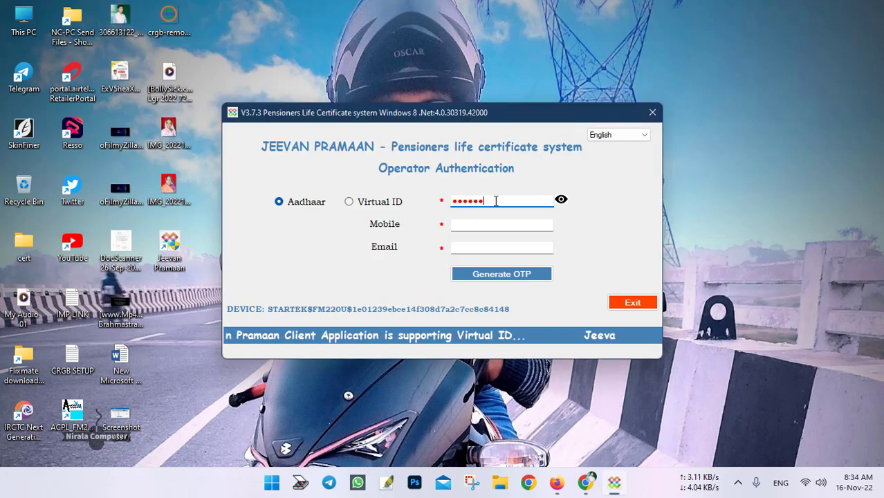
text(••••••)
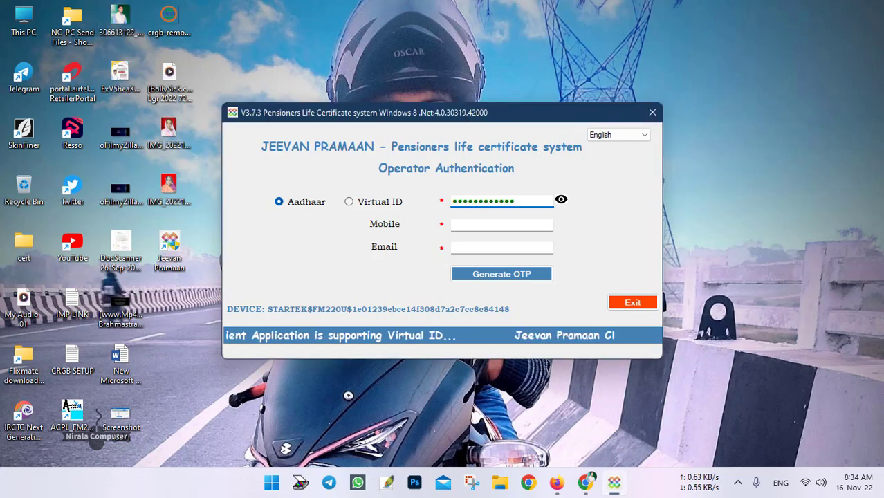
click(492, 222)
text(9876)
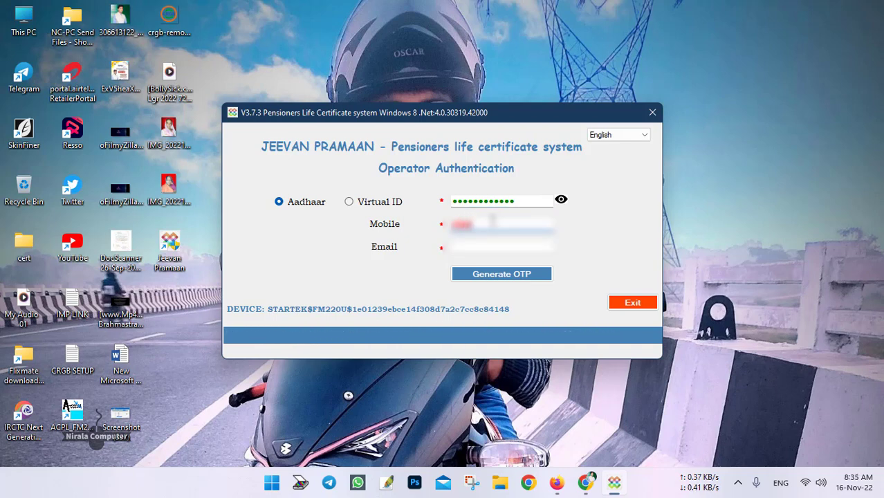
text(543210)
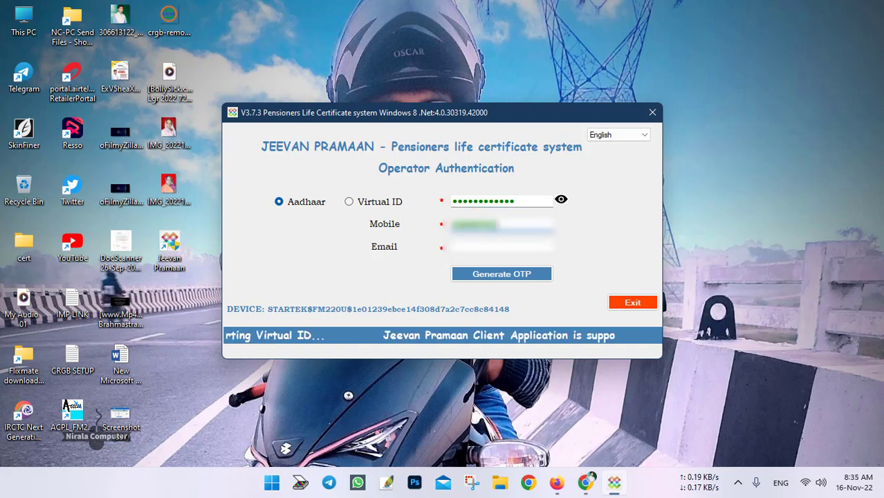
click(468, 252)
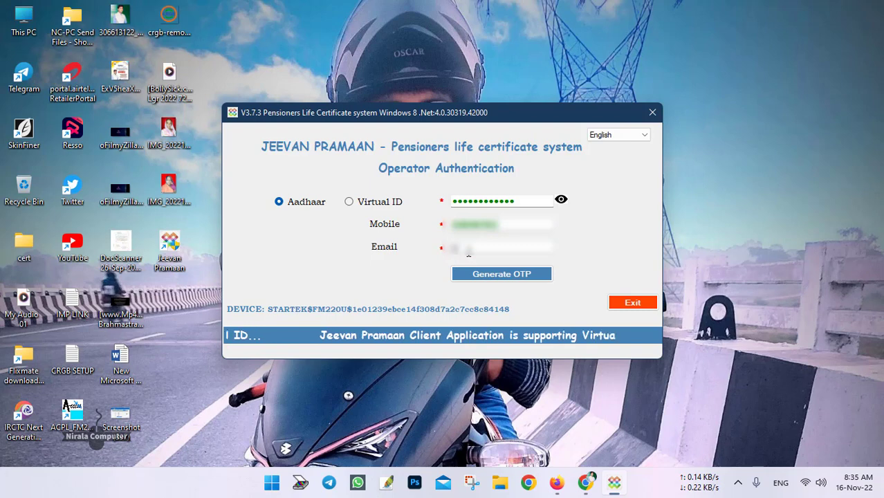
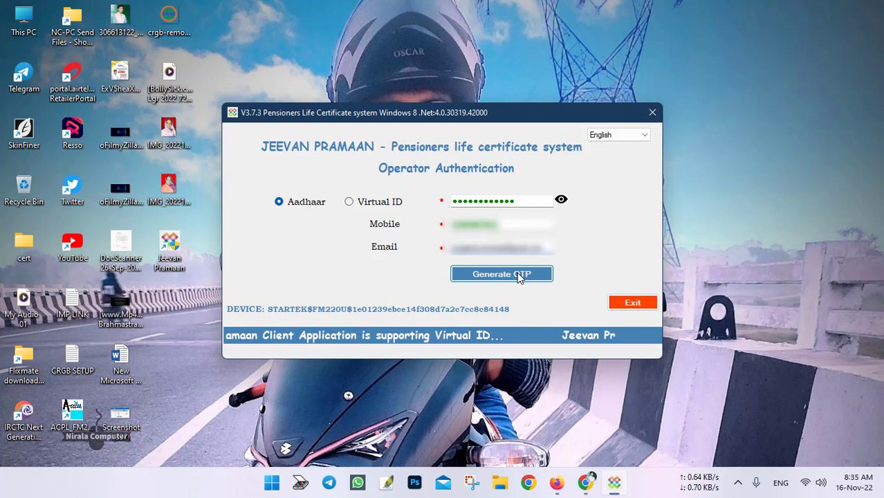
click(518, 276)
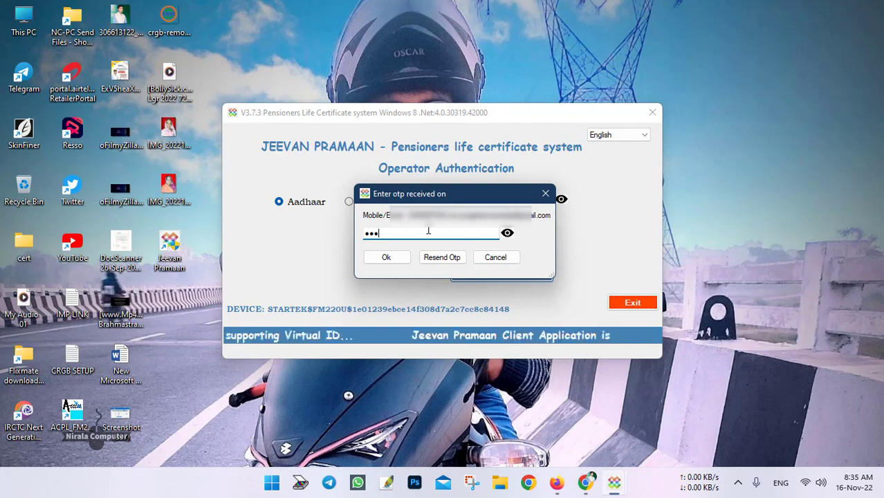
text(••)
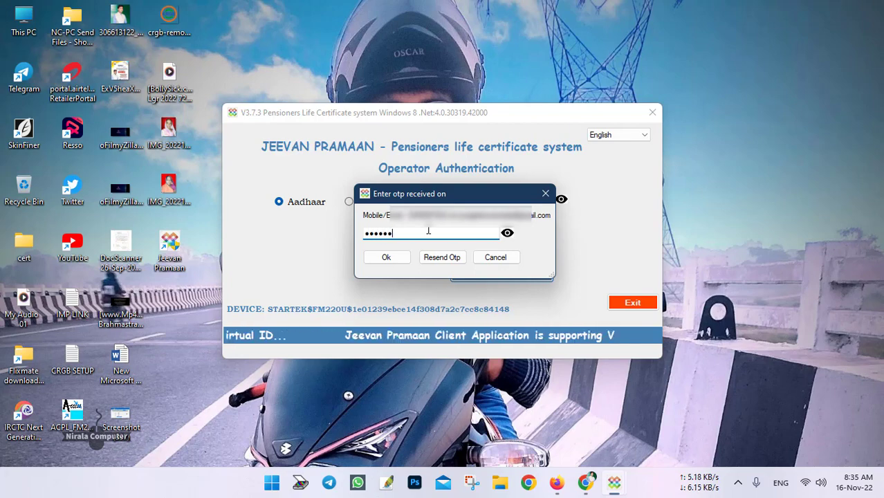
click(386, 258)
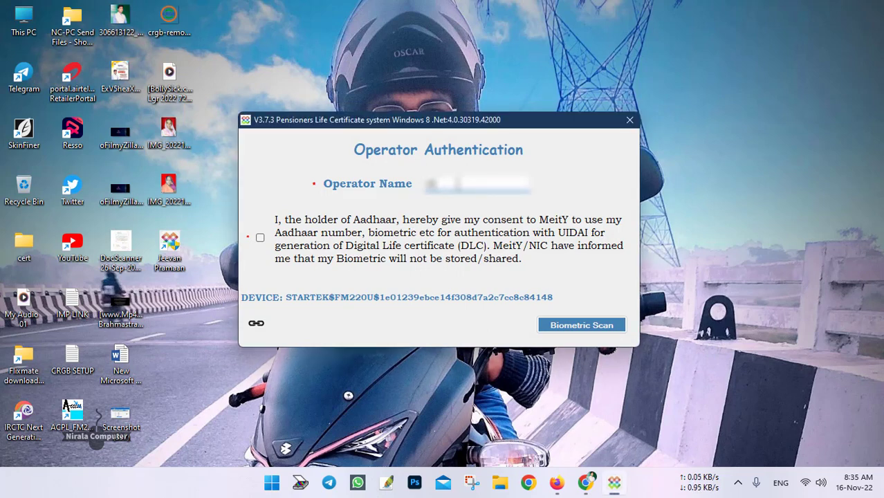
Enter the operator's name, give Aadhaar consent, capture the fingerprint and confirm the success message.
text(arik)
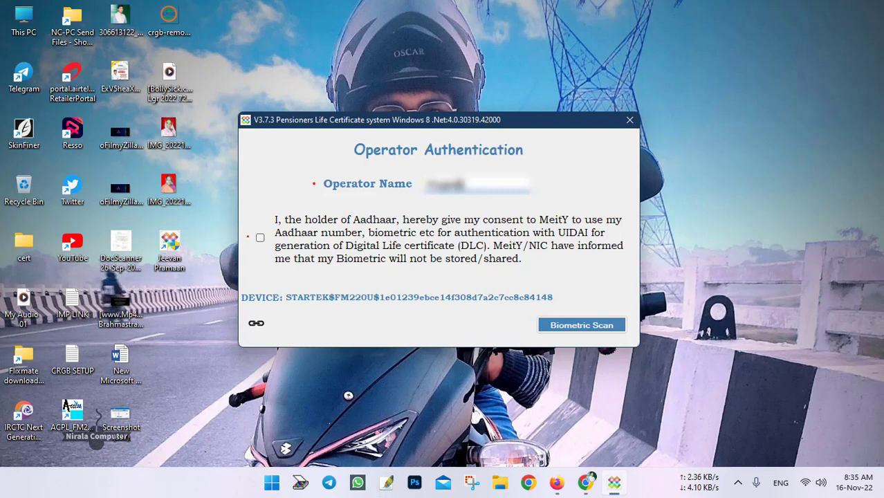
text(umarar)
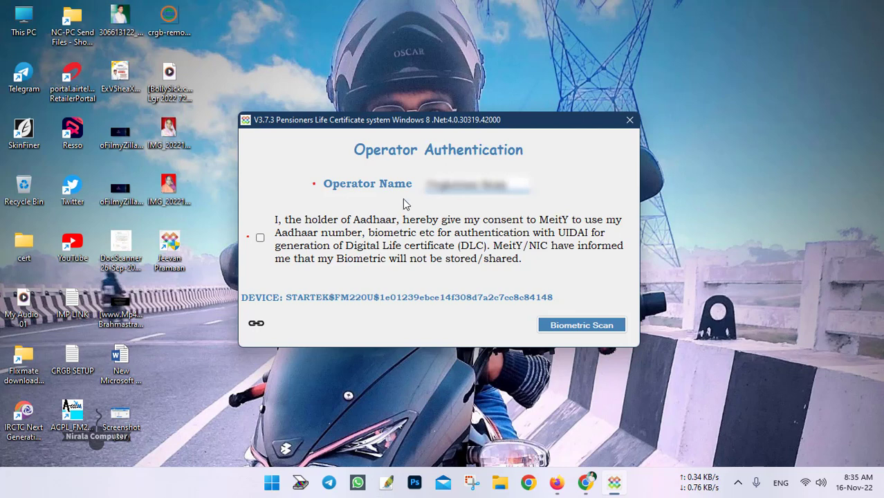
click(260, 238)
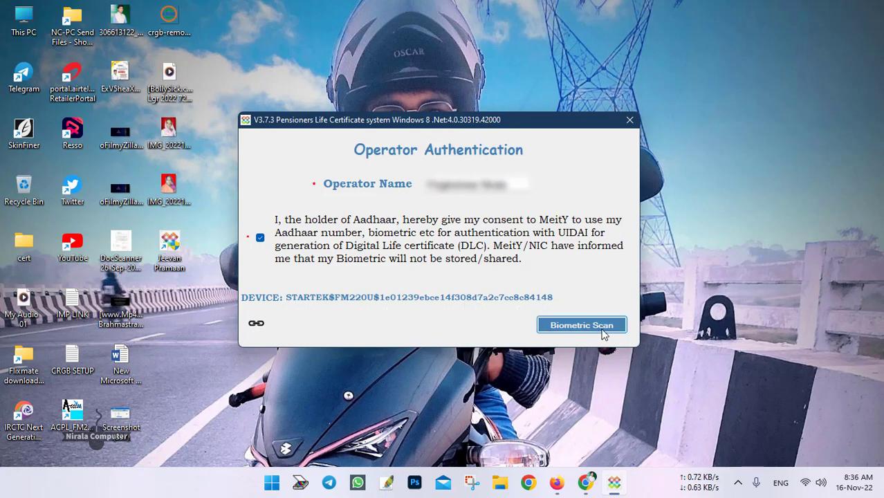
click(581, 326)
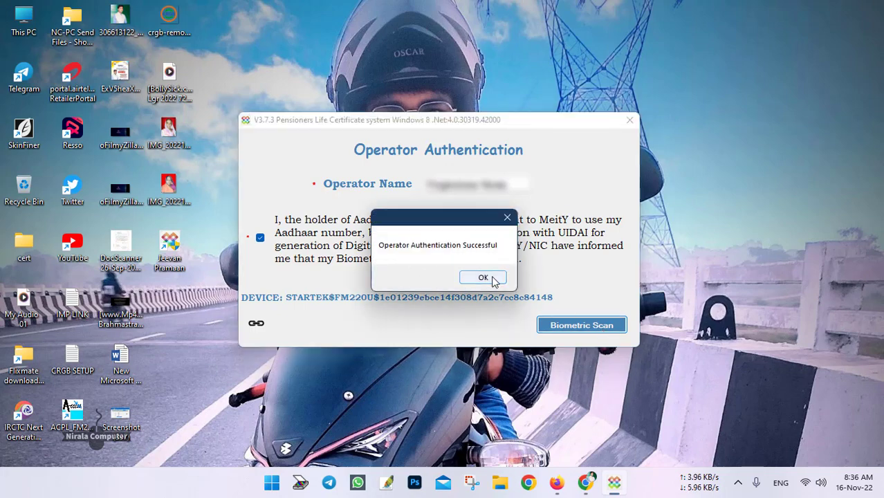
click(484, 277)
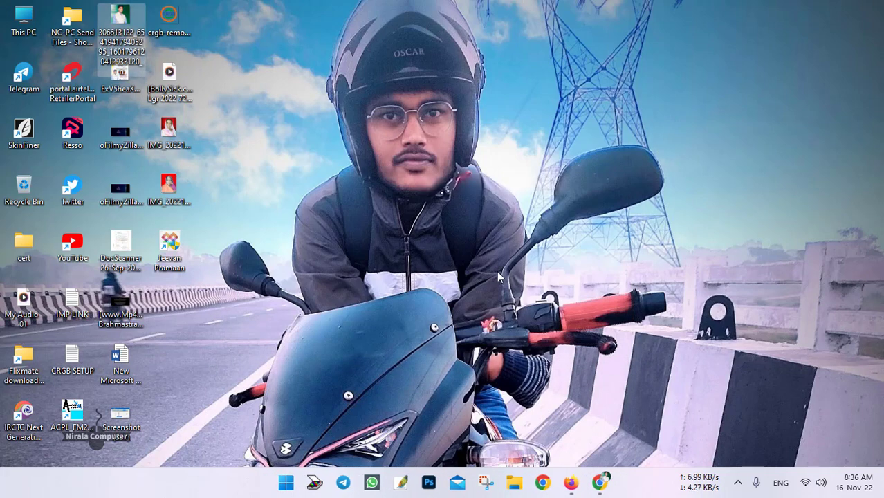
Refresh the desktop and enter the pensioner's Aadhaar number and mobile number.
right_click(503, 196)
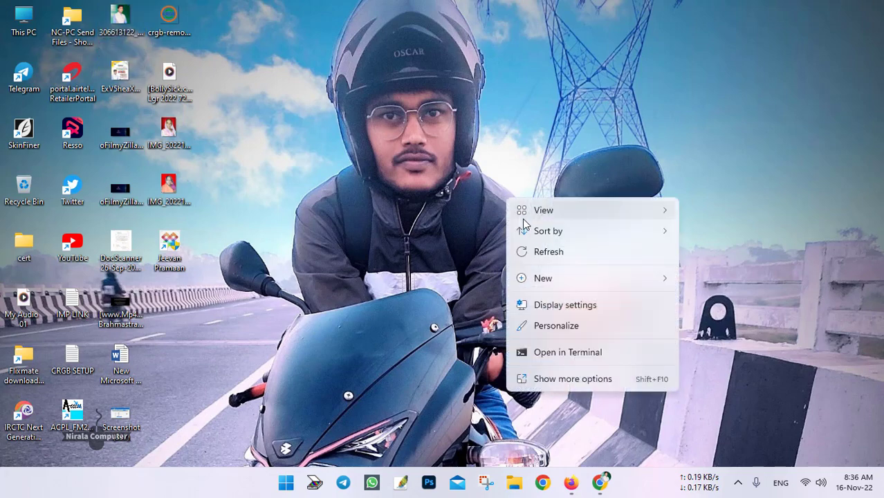
click(543, 251)
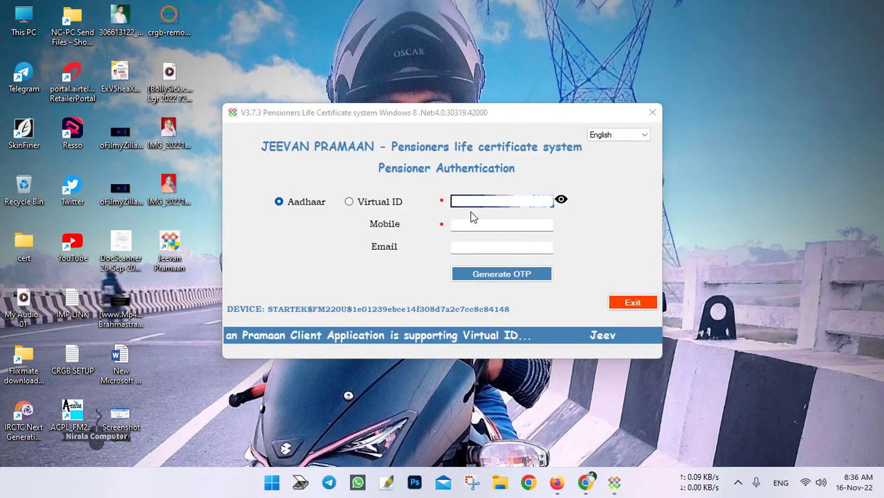
click(621, 201)
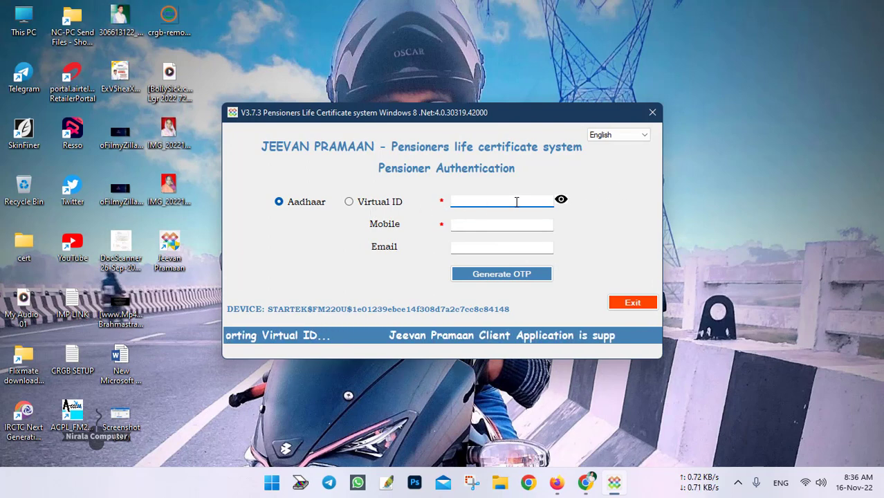
text(••••)
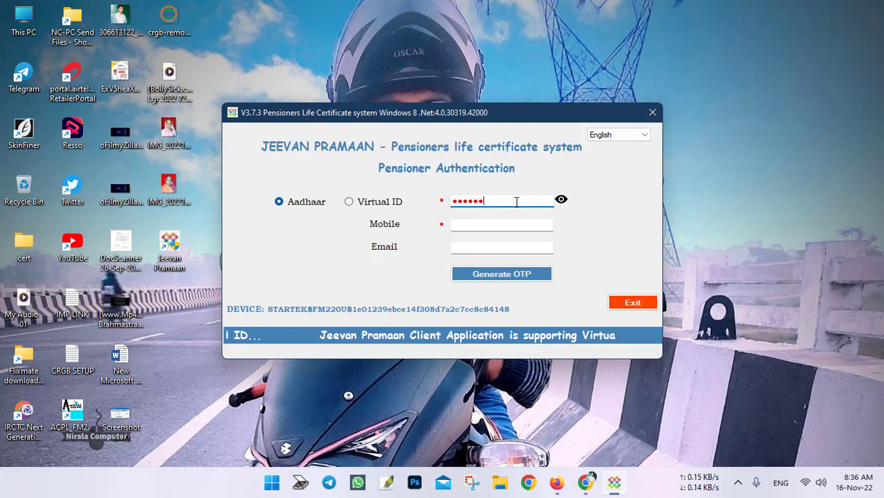
text(•••••••)
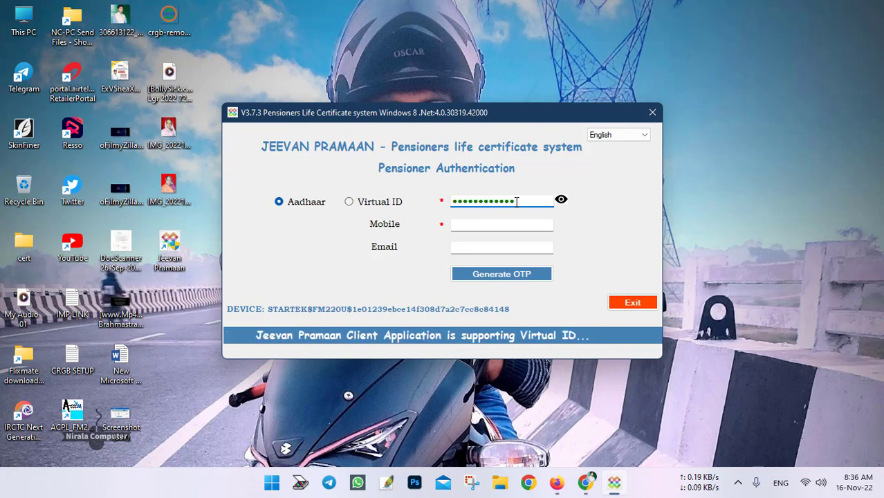
click(509, 223)
text(94)
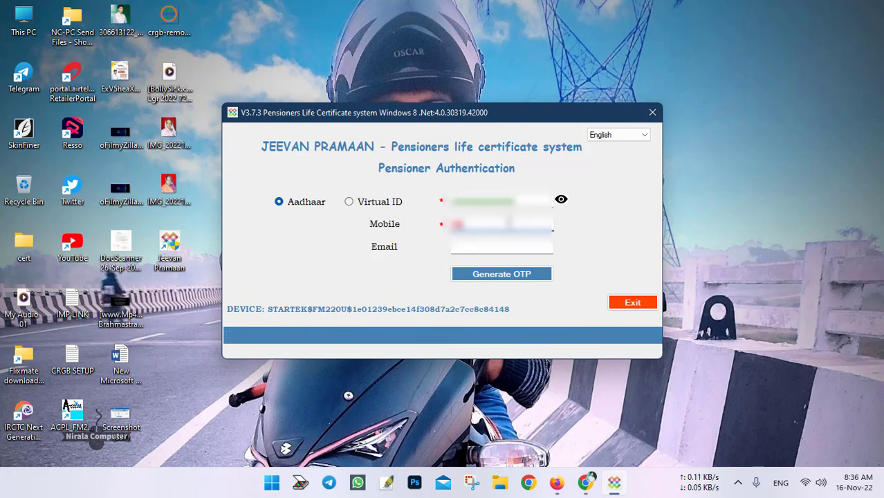
text(••••••••)
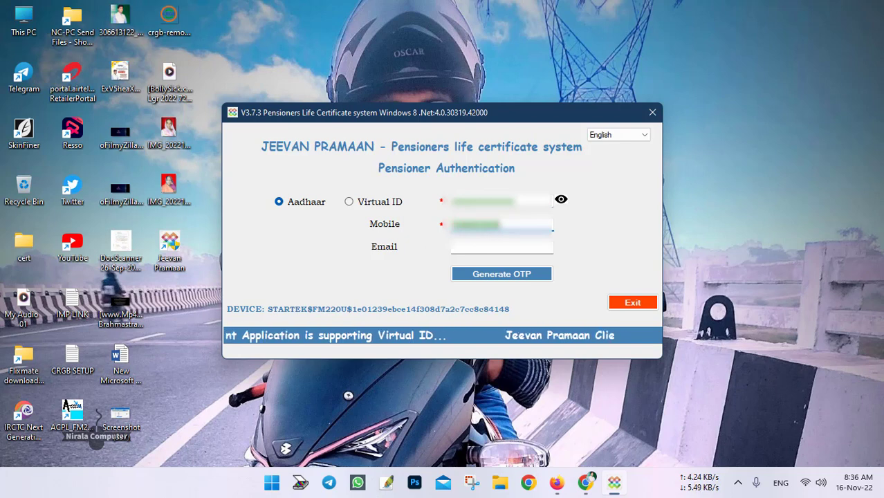
Request an OTP to the pensioner's registered mobile and submit the received code.
click(493, 244)
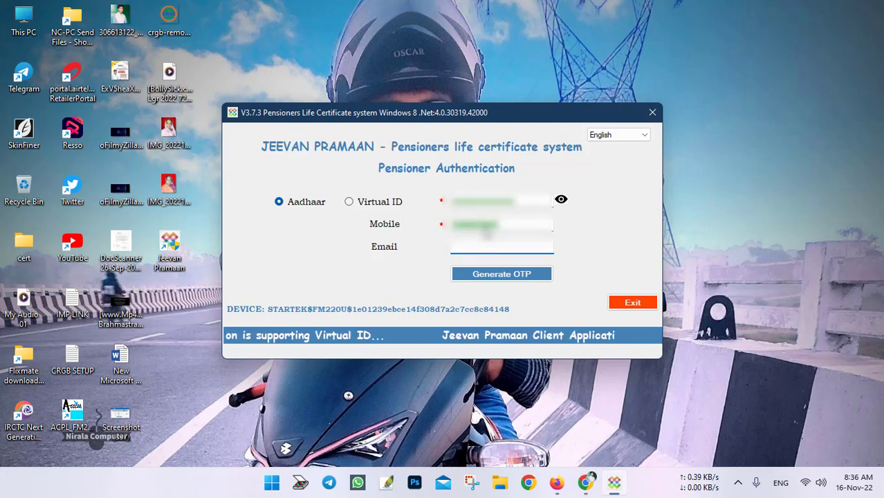
click(519, 280)
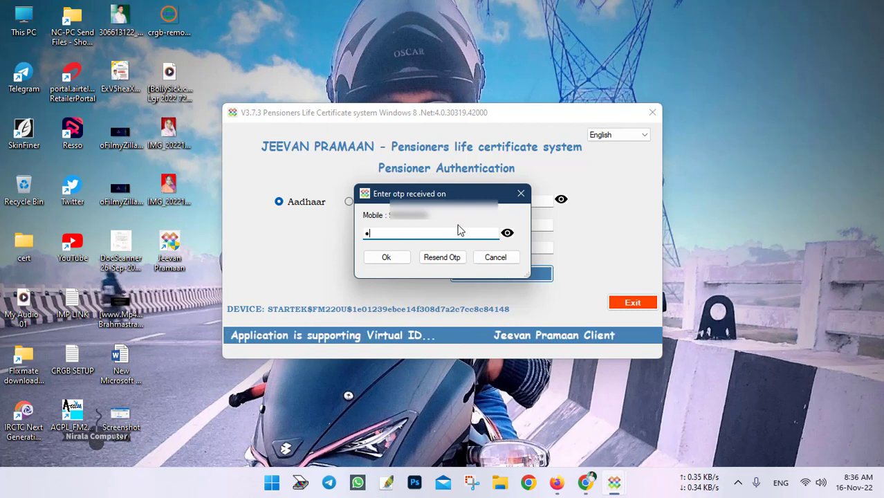
text(000)
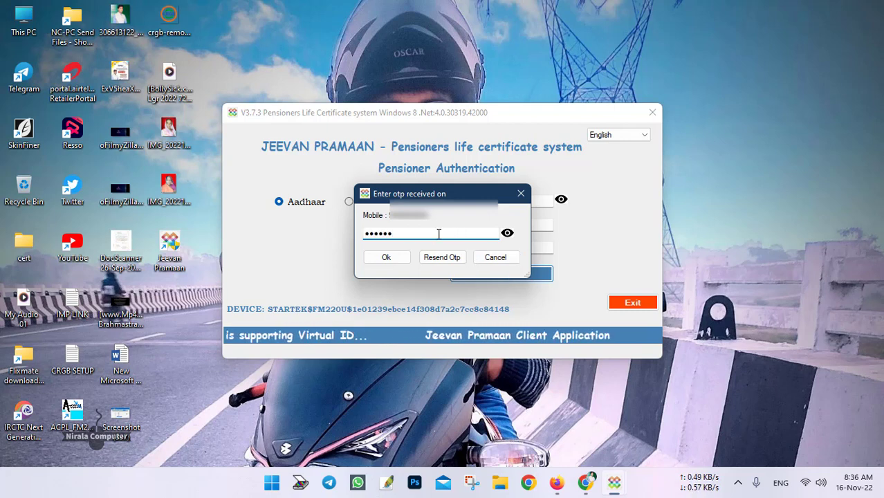
click(386, 257)
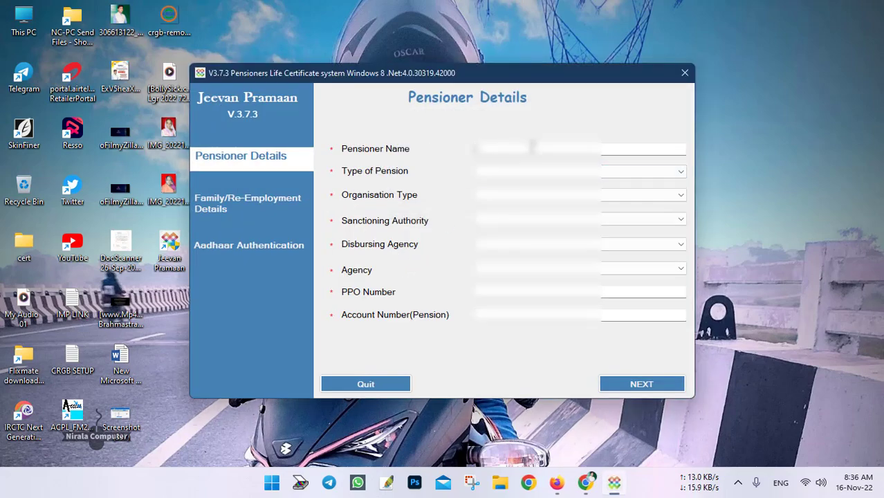
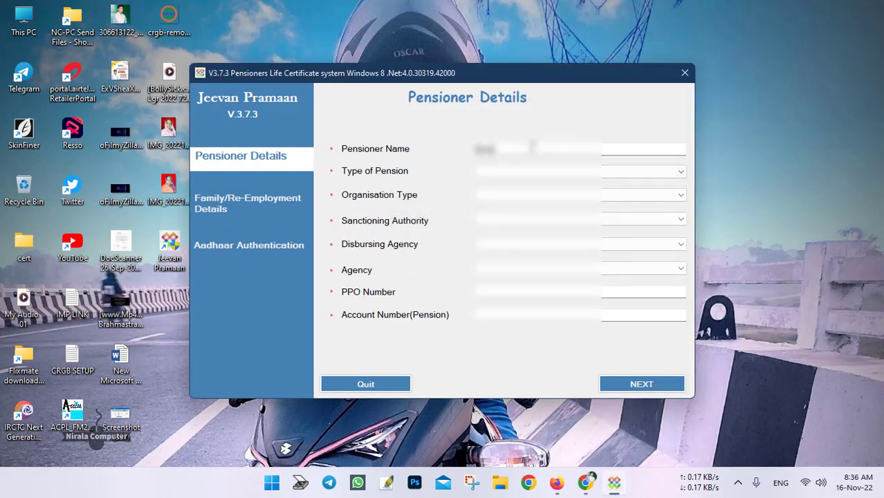
Enter the pensioner's name, choose pension and organisation types, and set sanctioning authority to NPS AR.
key(Tab)
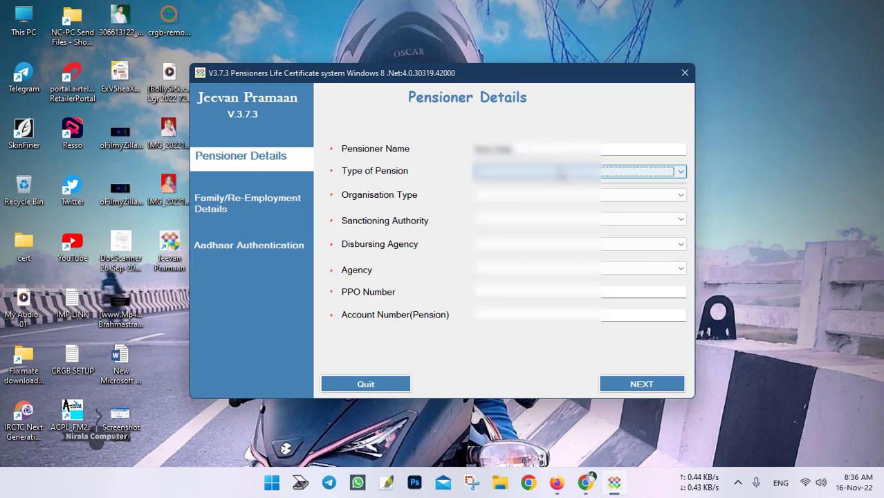
click(562, 174)
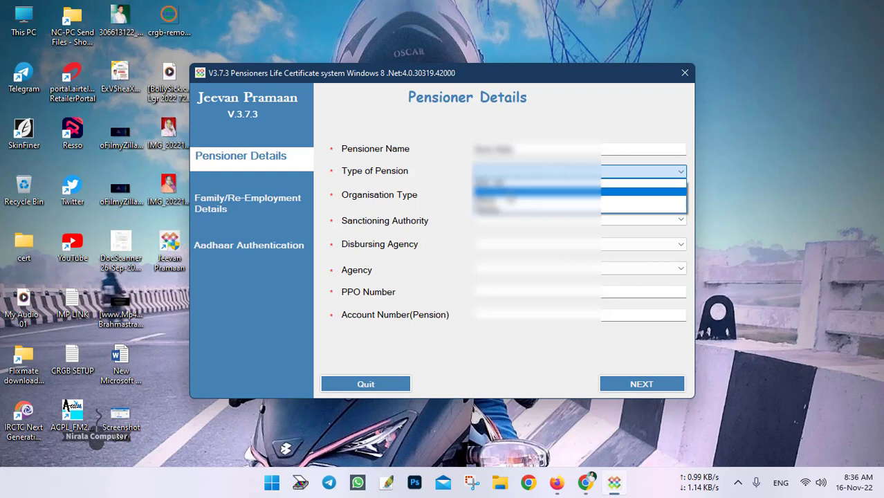
click(497, 207)
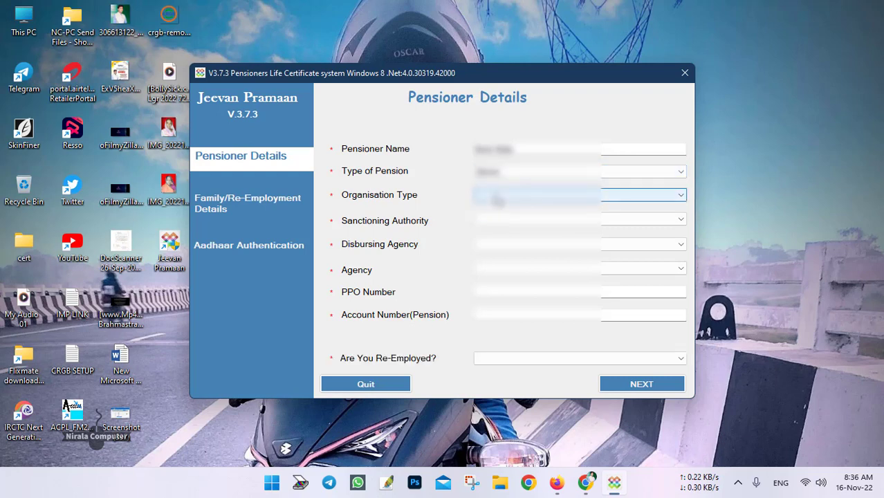
click(497, 199)
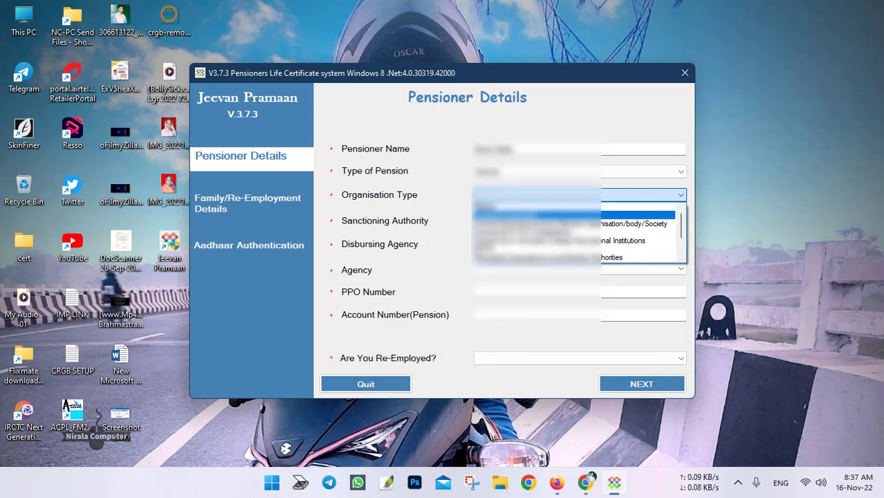
click(526, 215)
click(509, 220)
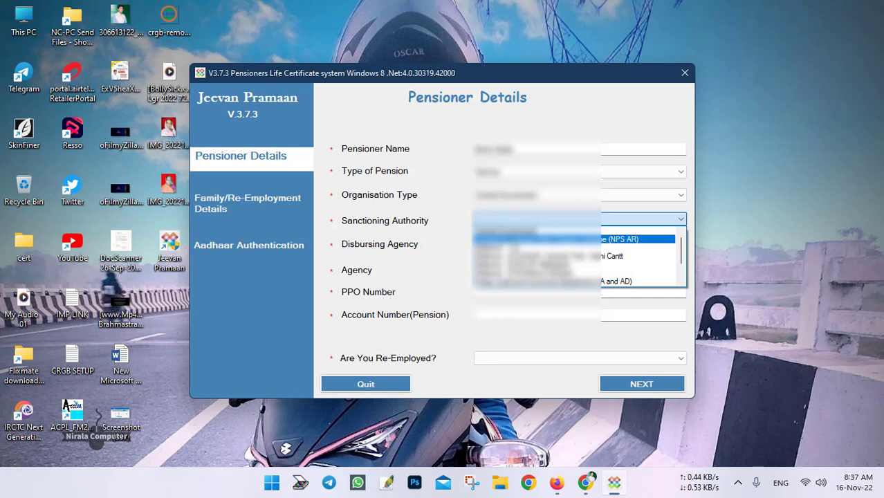
click(513, 239)
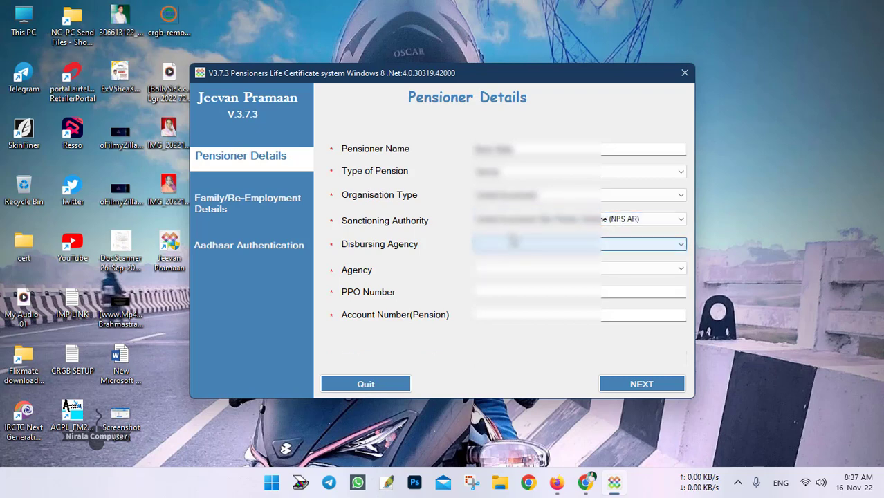
click(523, 223)
click(523, 223)
Set disbursing agency NPS-AR and the agency, fill in the PPO and pension account numbers, and continue.
click(510, 241)
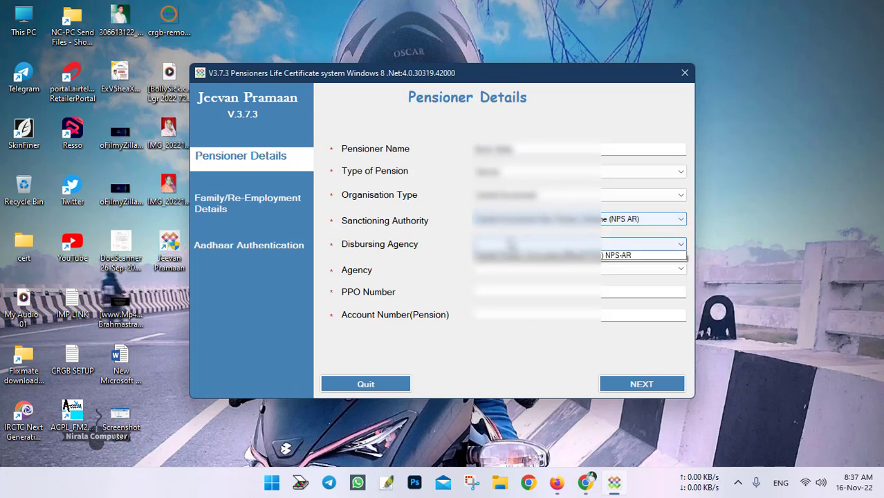
click(512, 254)
click(509, 269)
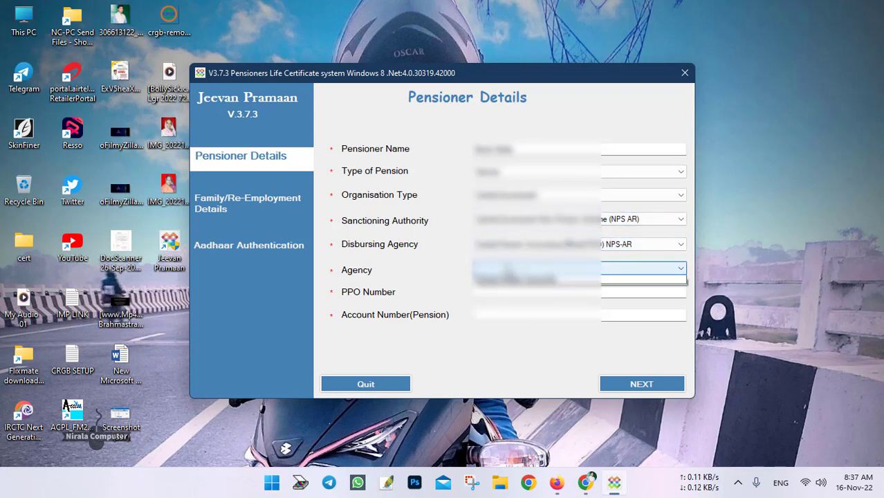
click(505, 278)
click(499, 293)
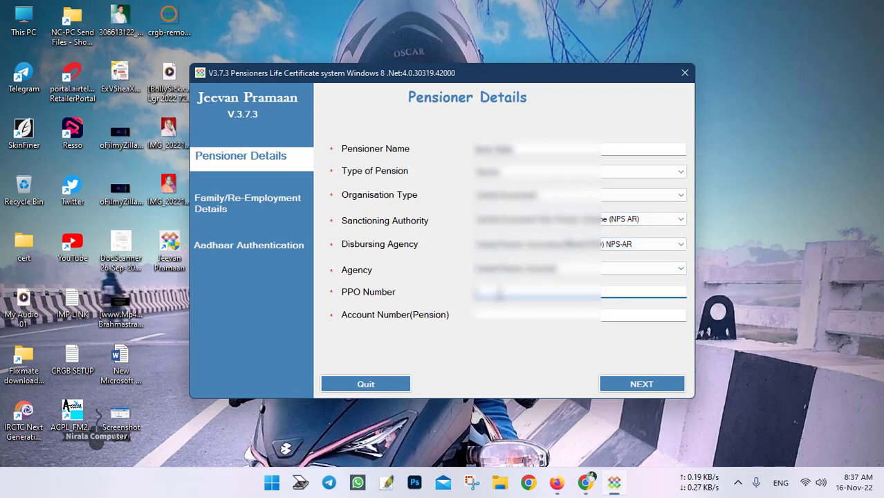
text(UP/12)
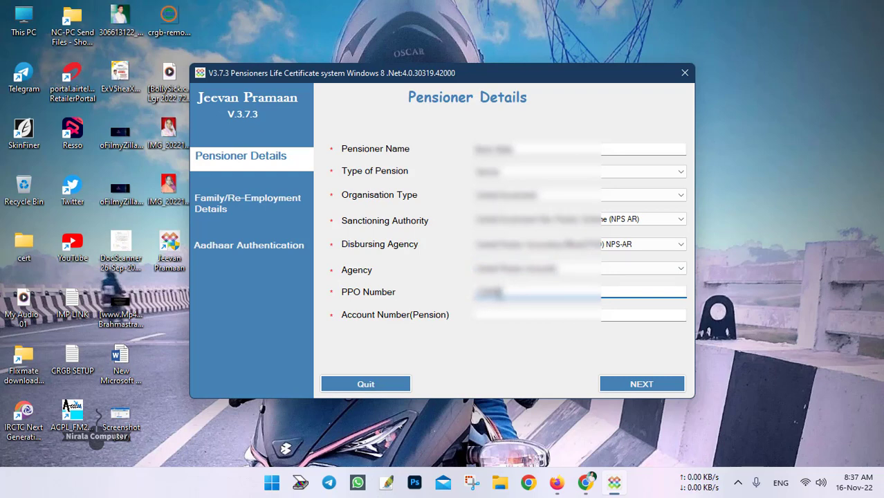
click(533, 316)
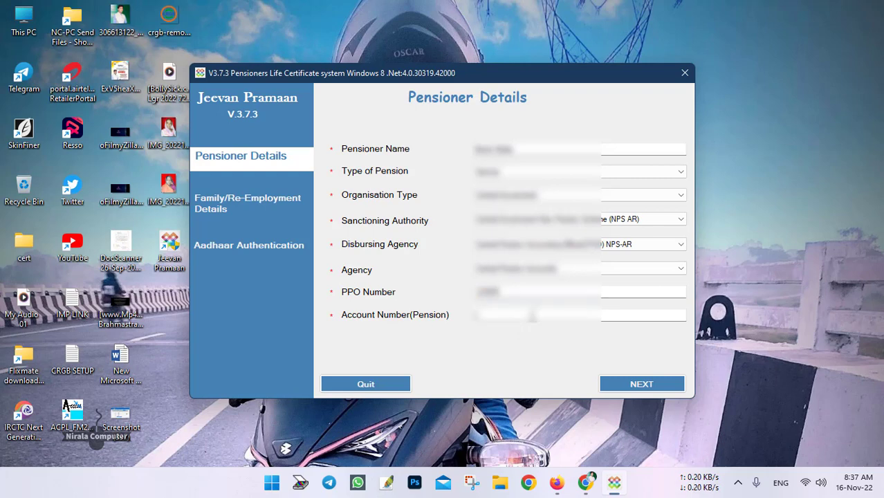
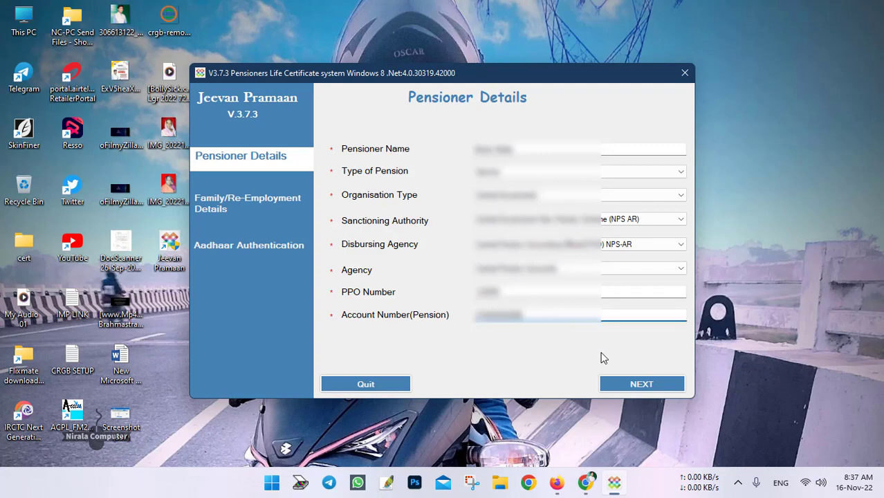
click(636, 385)
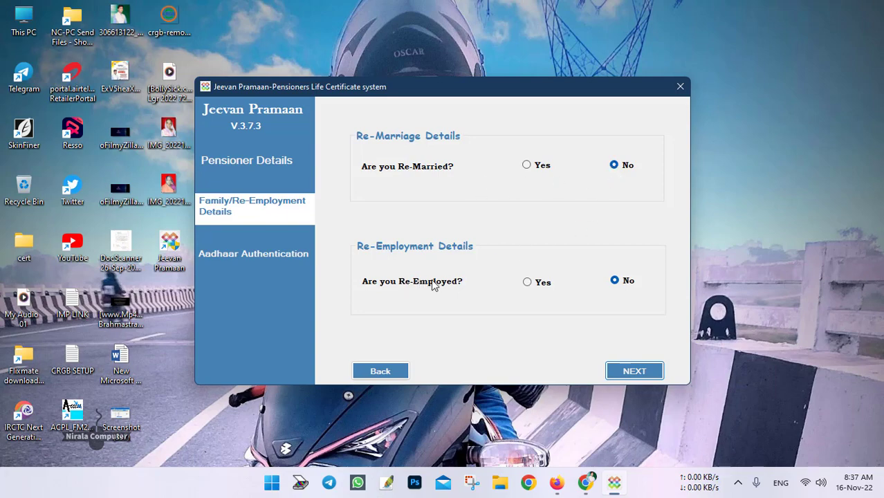
Accept both declarations on the preview, submit the pensioner details, and choose to add another pension.
click(636, 370)
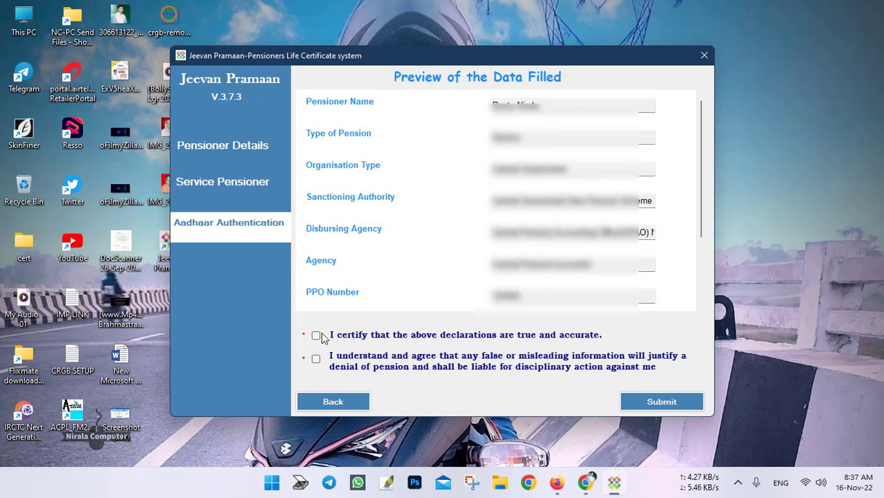
click(316, 336)
click(316, 359)
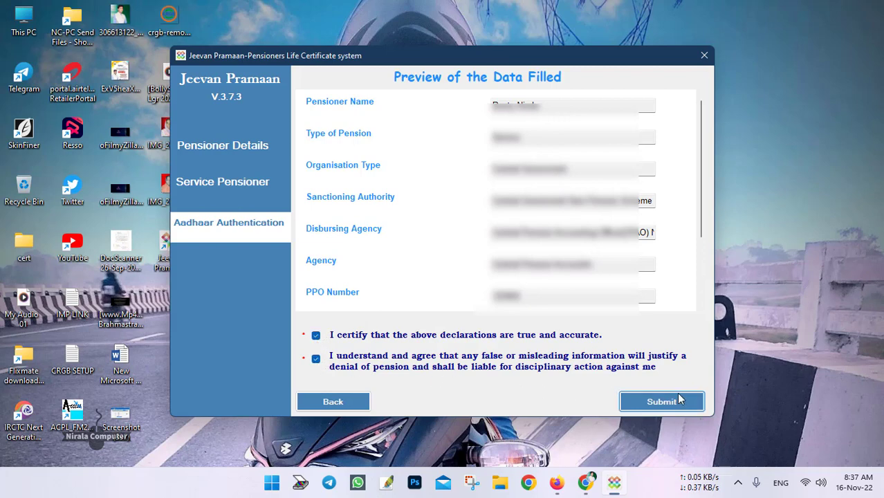
click(677, 403)
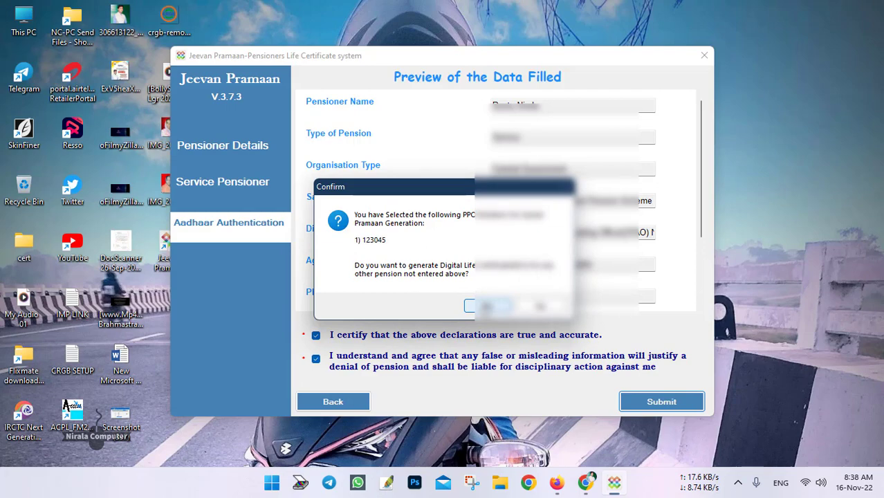
click(484, 306)
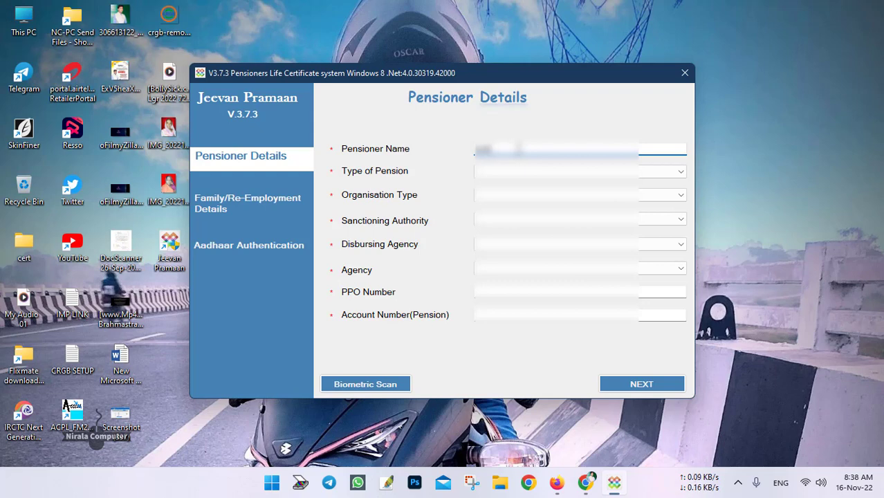
Enter the second pensioner's name and choose the pension type and organisation type.
text(Rajkumar)
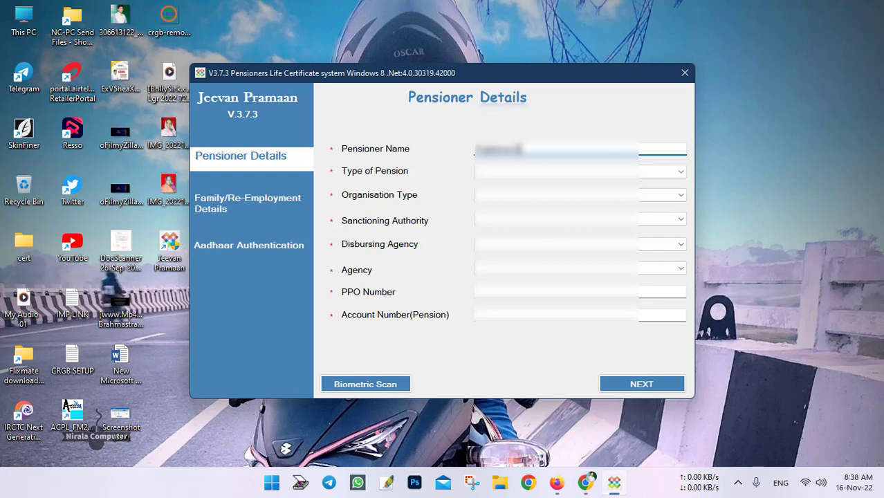
text(ar)
key(BackSpace)
key(BackSpace)
key(BackSpace)
text(ar)
key(Tab)
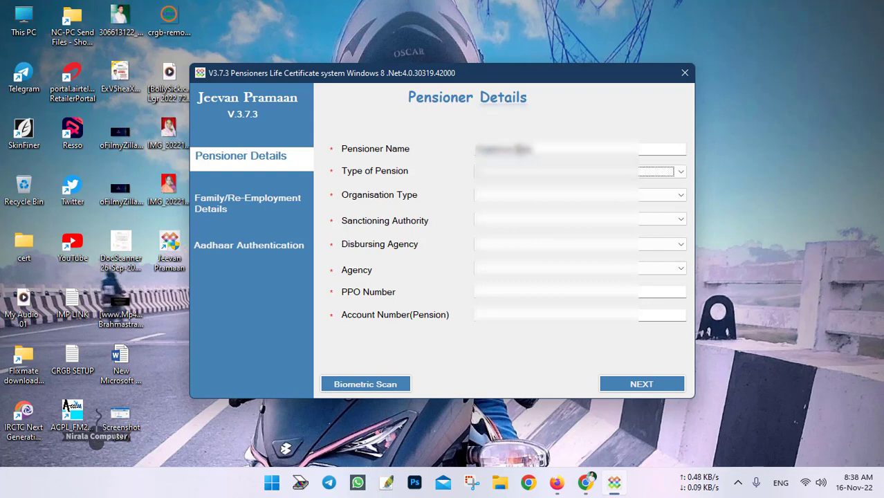
click(509, 171)
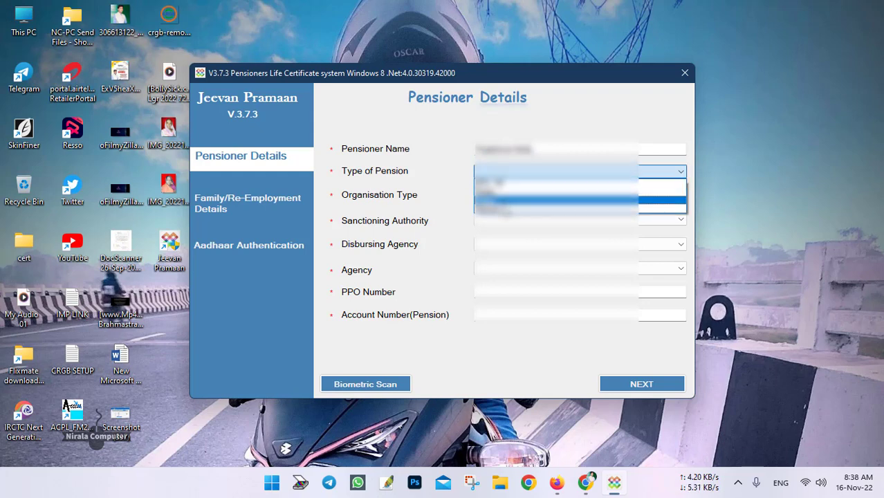
click(509, 197)
click(509, 195)
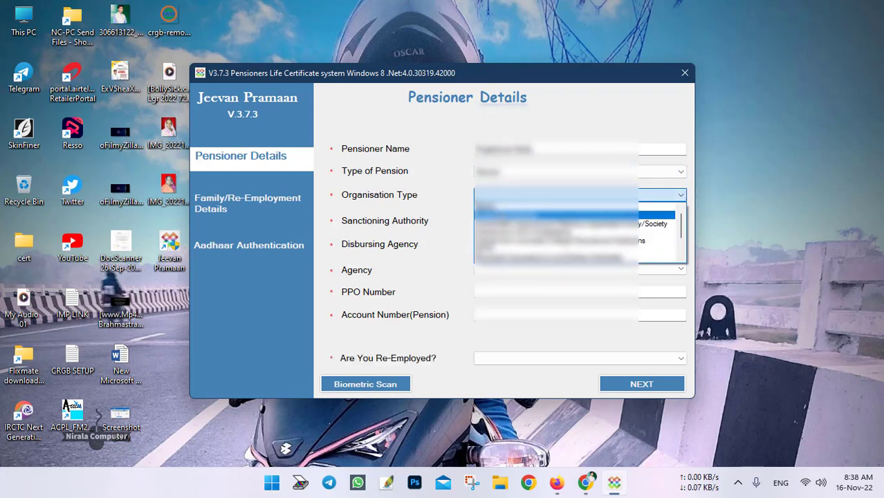
click(509, 214)
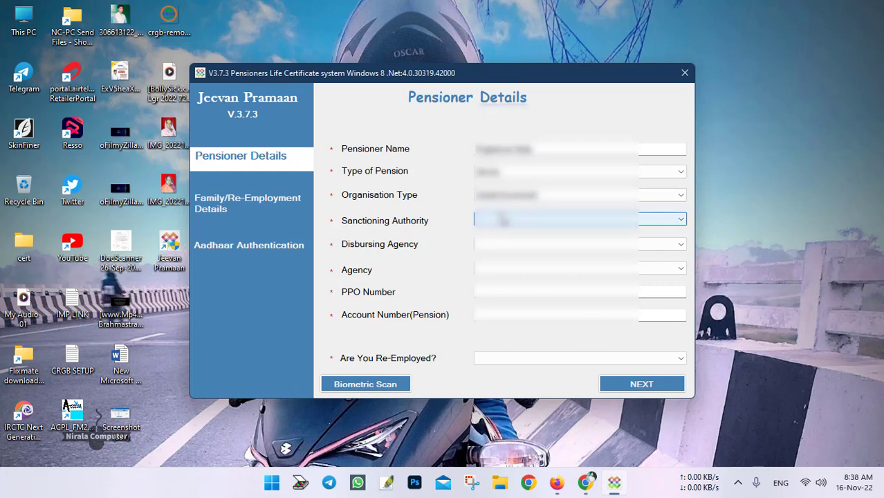
Choose the sanctioning authority, disbursing agency and the pensioner's bank, then enter PPO and account numbers.
click(509, 220)
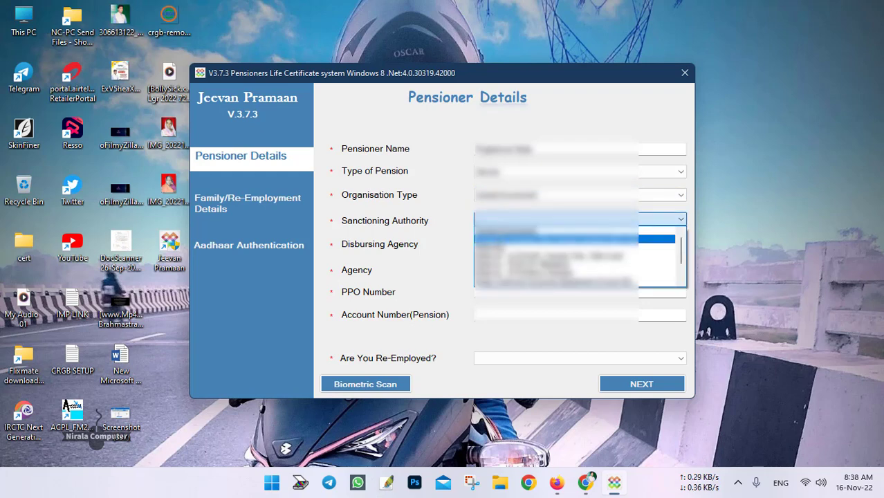
click(502, 249)
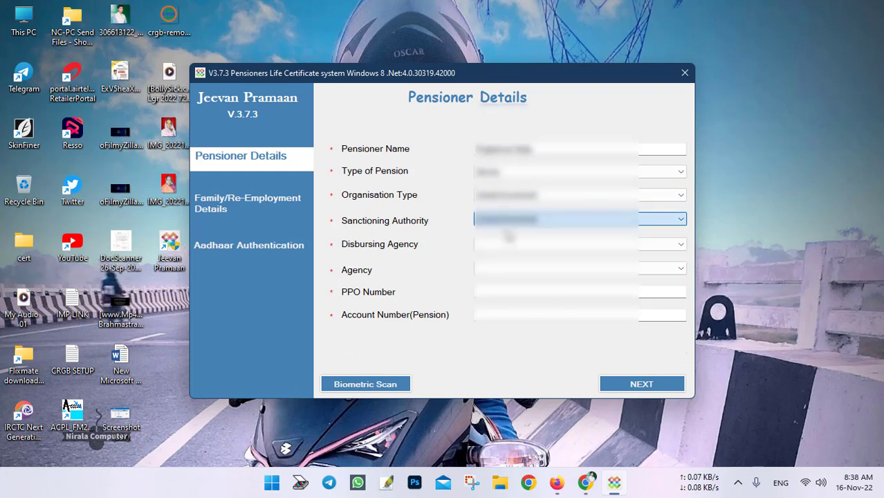
click(508, 245)
click(506, 256)
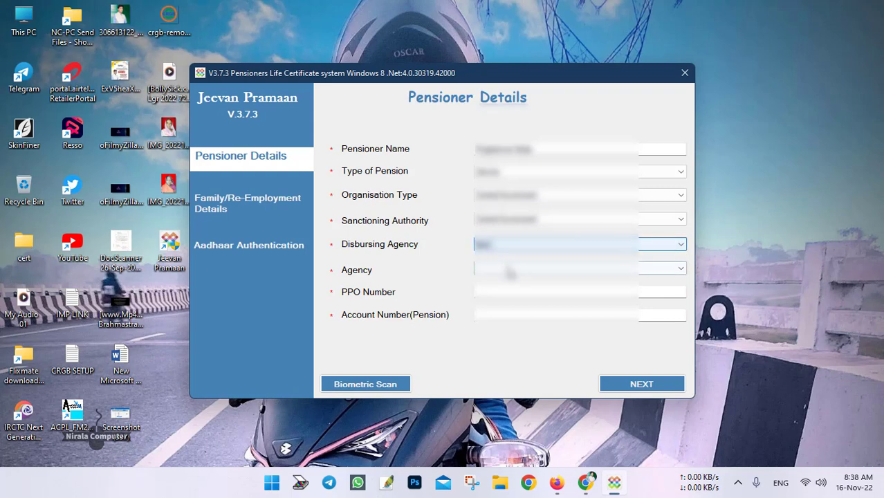
click(510, 269)
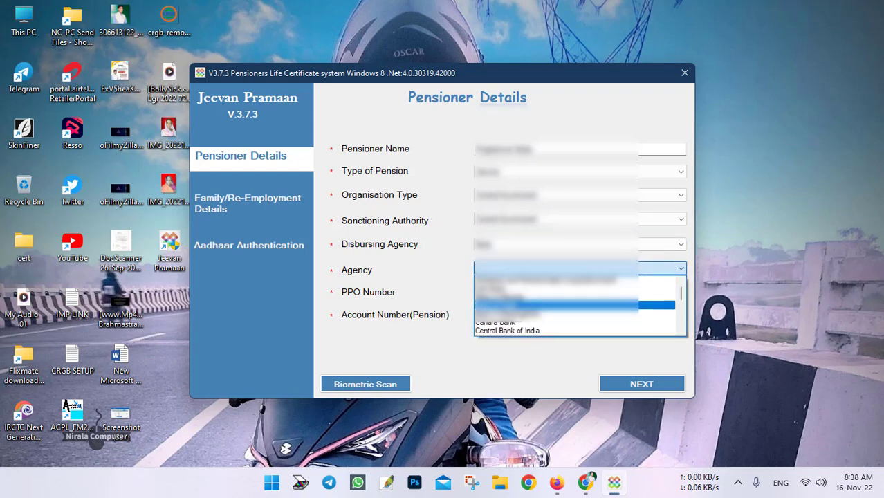
click(519, 305)
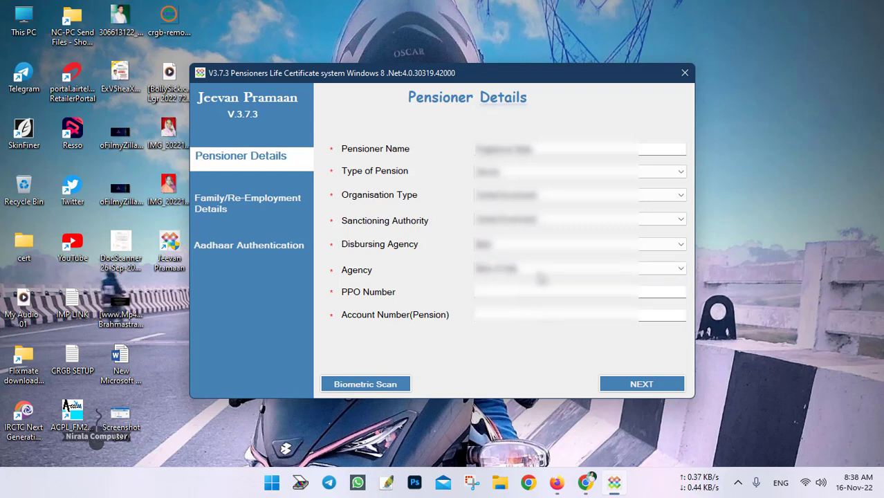
click(534, 291)
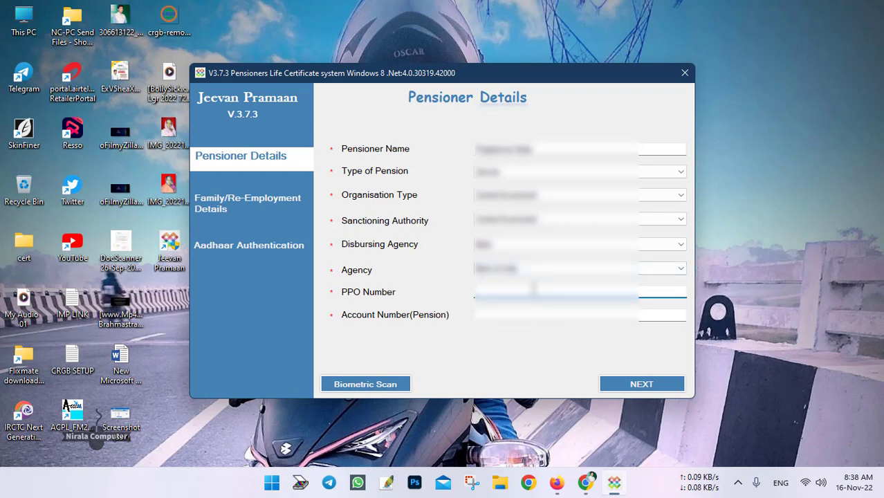
text(1234)
click(529, 318)
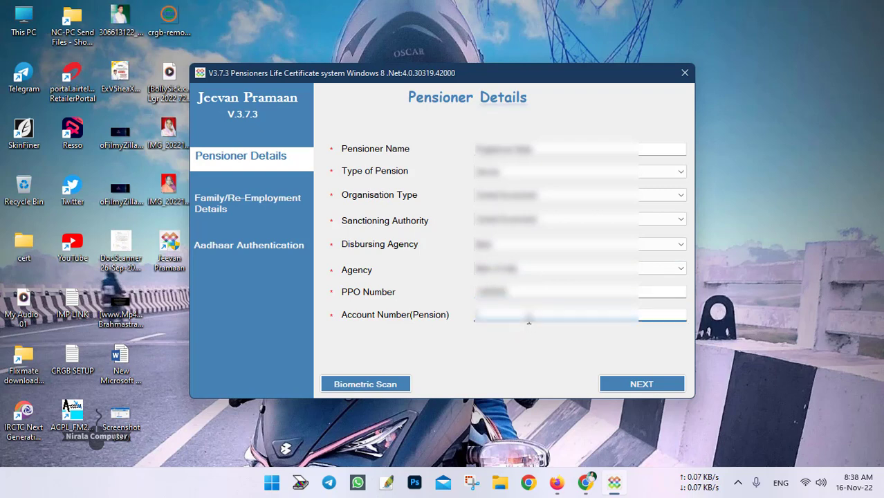
text(1234567890)
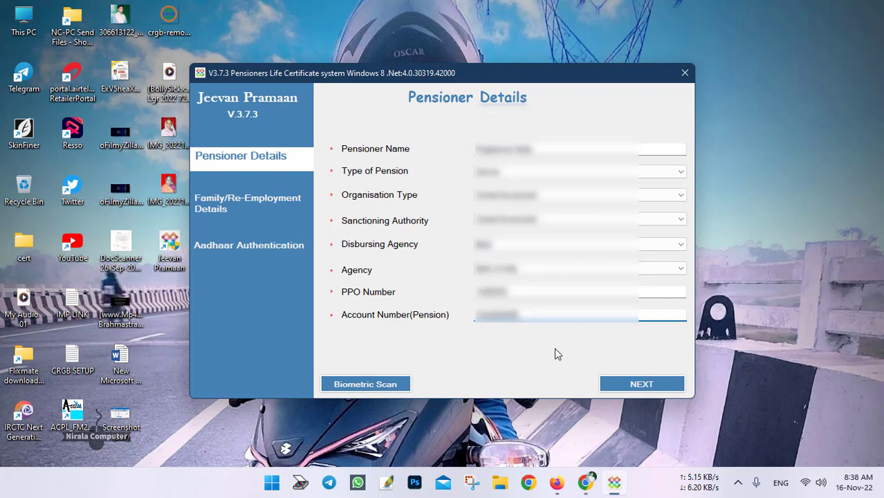
Authenticate the pensioner with Aadhaar consent and fingerprint scan, generate the life certificate, and print it.
click(388, 386)
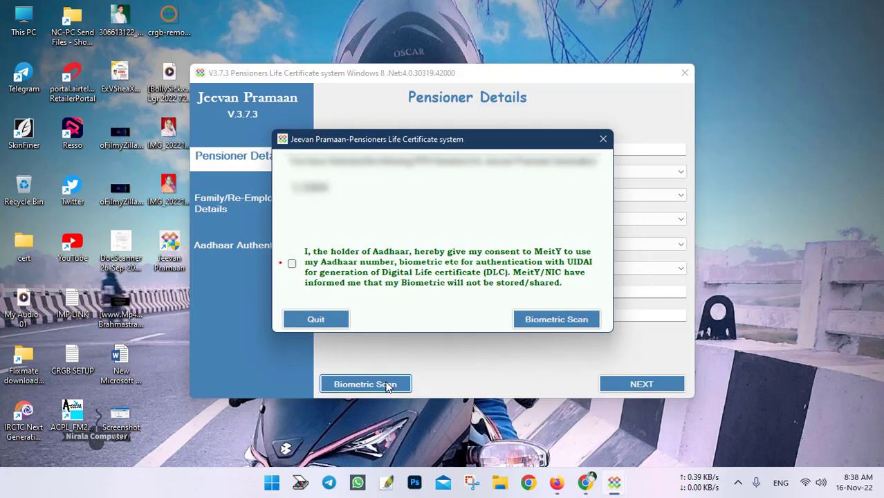
click(291, 263)
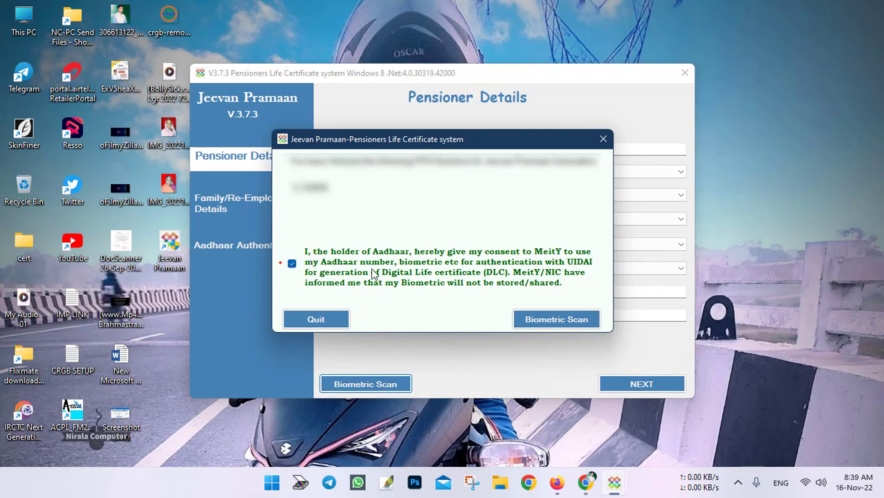
click(537, 323)
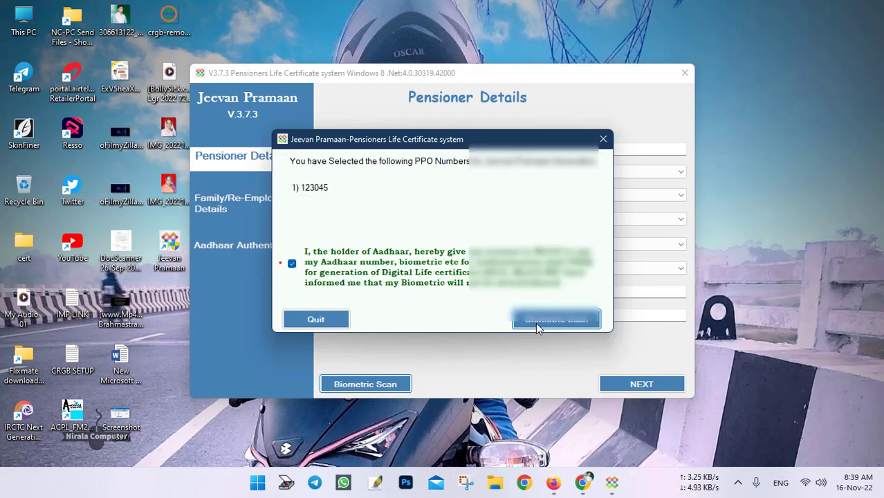
click(637, 385)
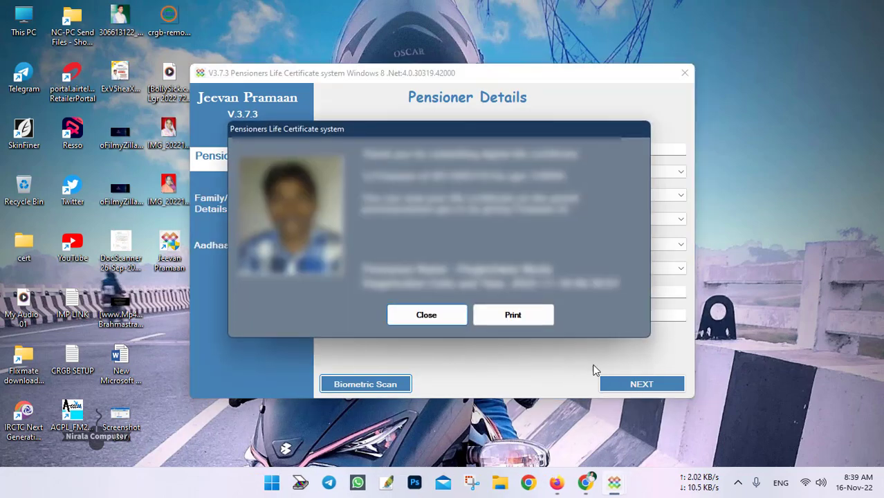
click(514, 316)
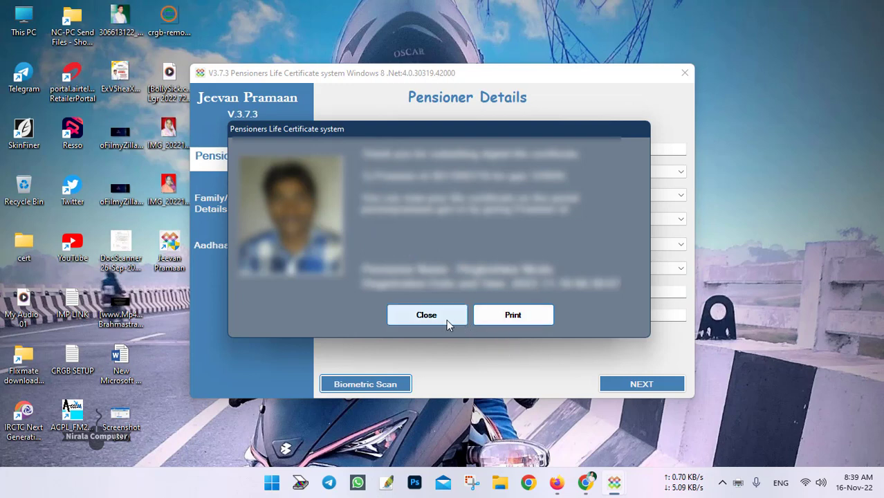
click(523, 322)
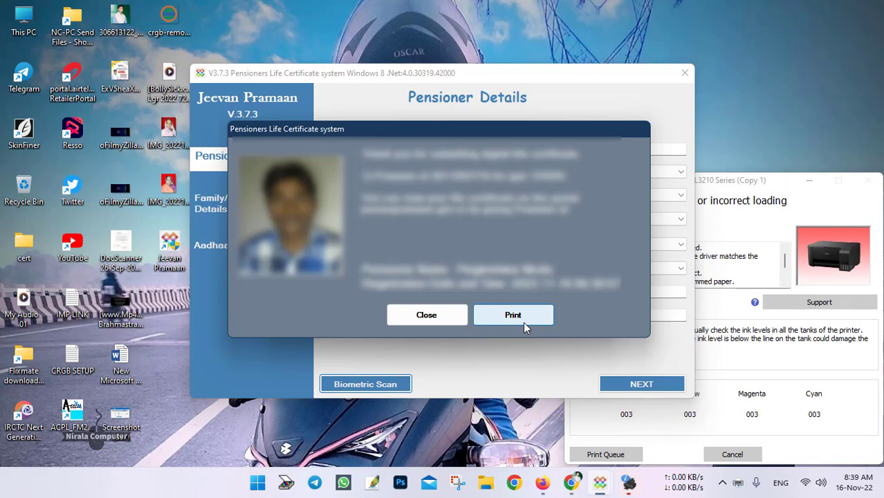
Make Foxit Reader PDF Printer the default in Control Panel's Devices and Printers, then minimize the window.
key(super)
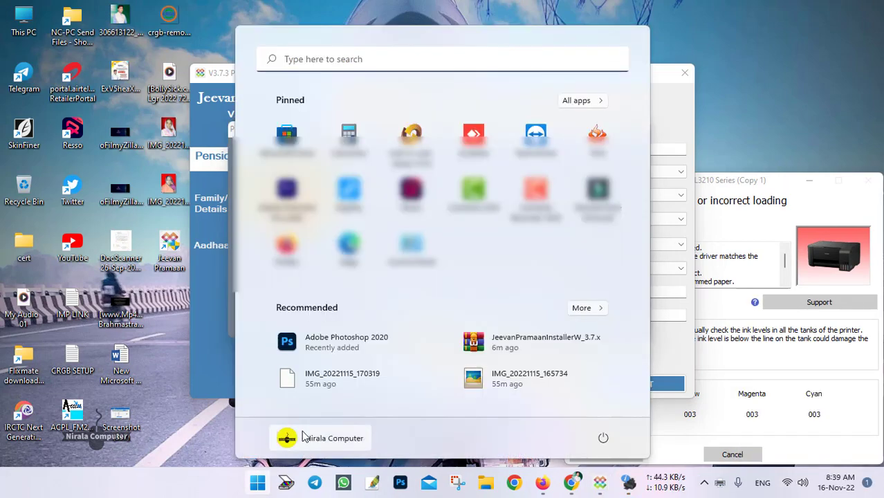
click(411, 246)
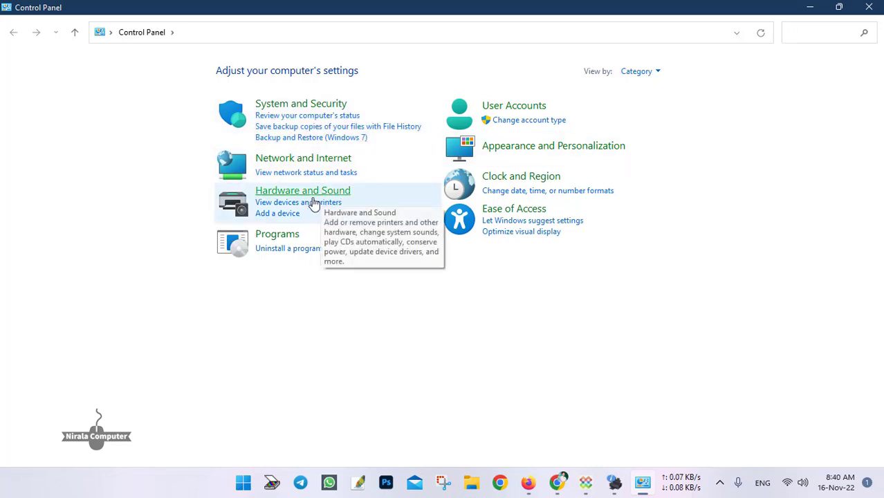
click(305, 207)
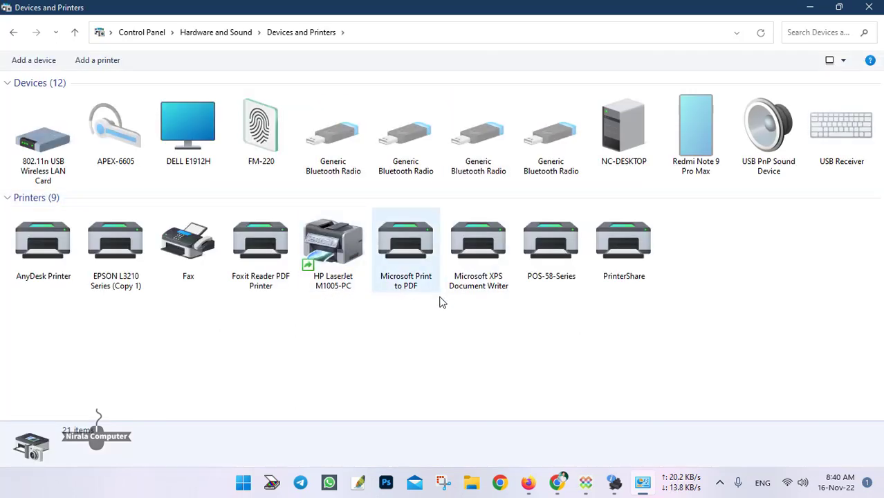
click(254, 267)
right_click(255, 265)
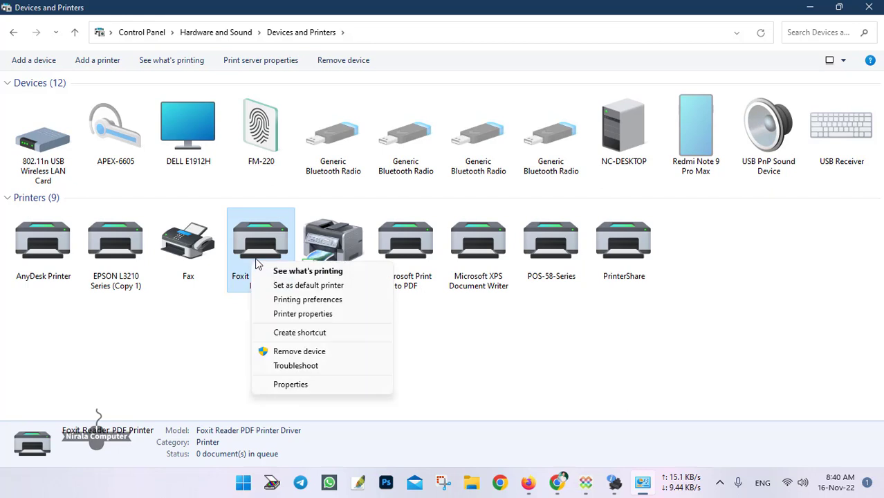
click(306, 285)
click(472, 254)
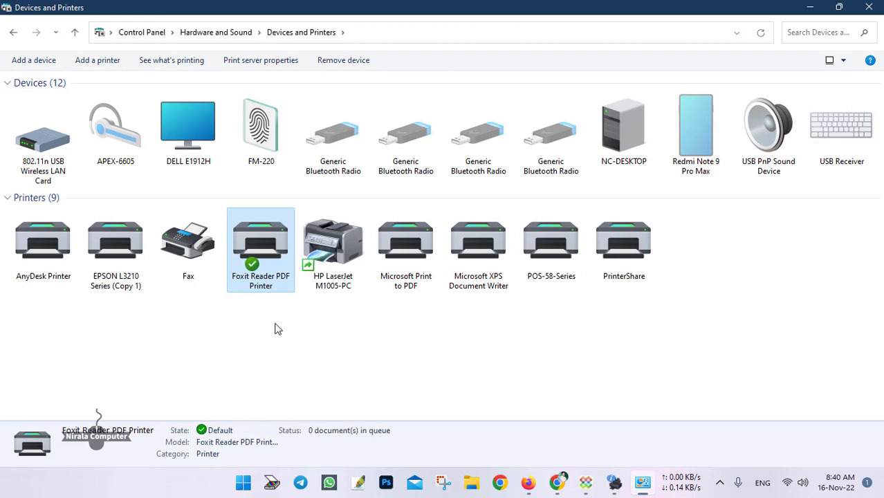
click(323, 324)
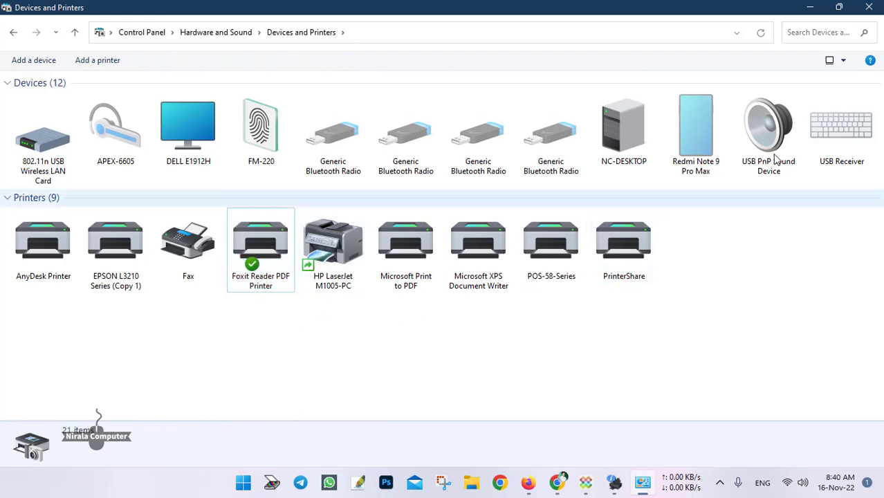
click(808, 8)
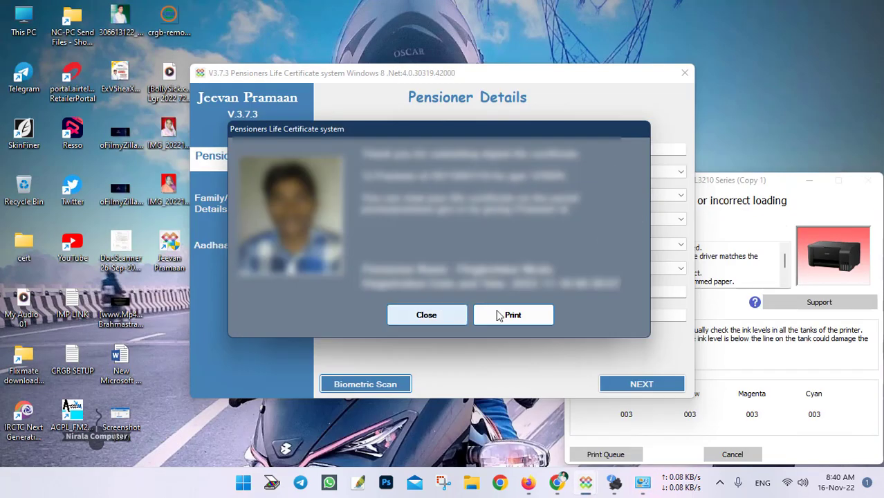
Print the certificate through Foxit, saving it as 'document' PDF on the Desktop.
click(519, 318)
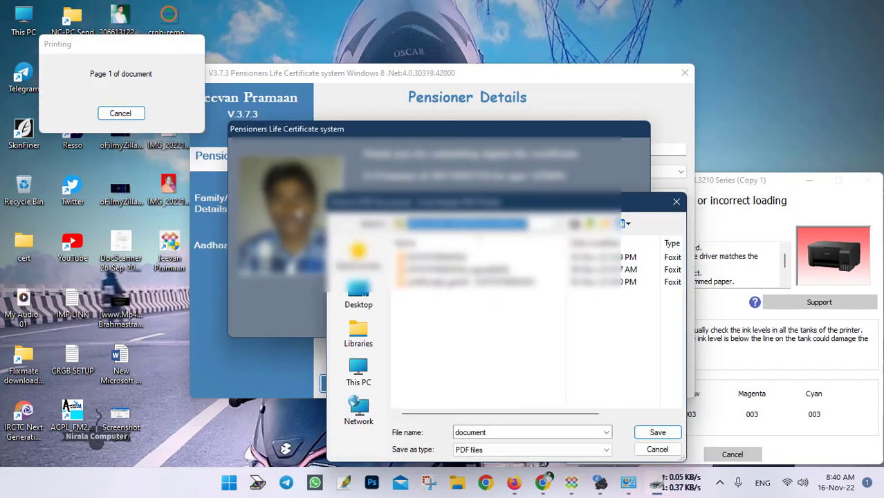
click(360, 296)
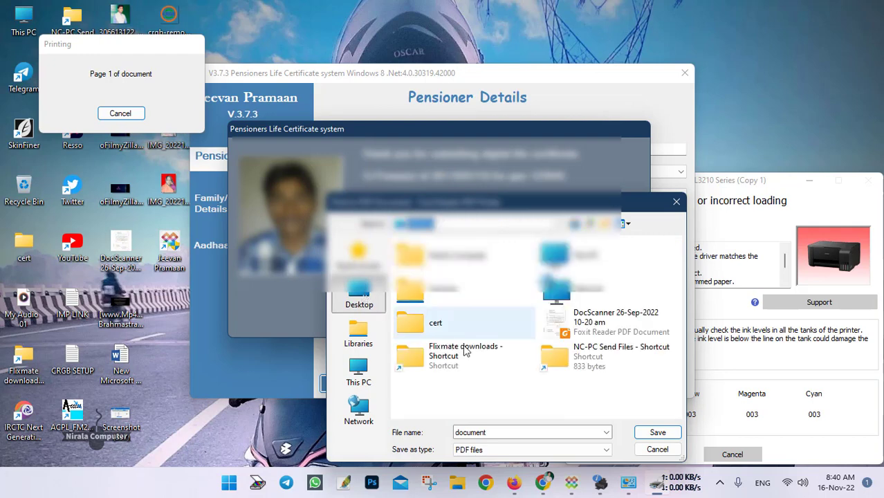
click(637, 432)
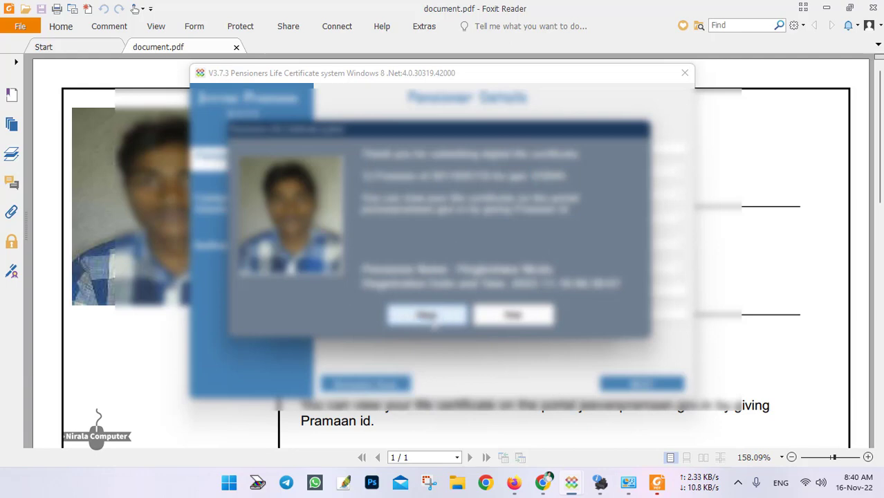
Close the Jeevan Pramaan certificate dialog and scroll through document.pdf to view the whole certificate page.
click(426, 315)
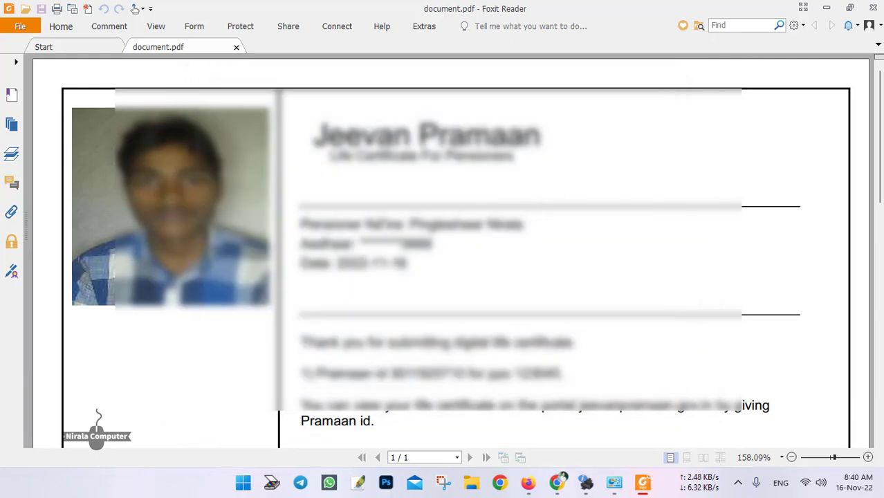
scroll(456, 247, down, 1)
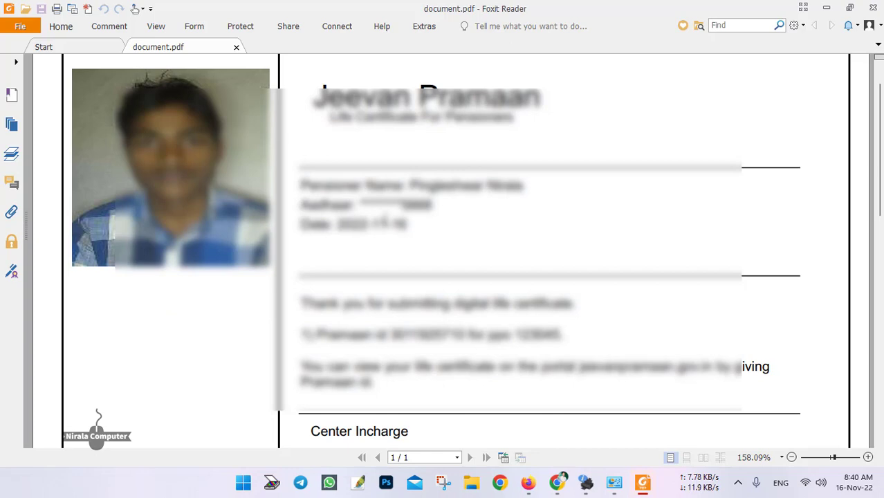
scroll(456, 247, down, 2)
scroll(456, 247, up, 2)
scroll(484, 230, down, 1)
scroll(292, 268, up, 1)
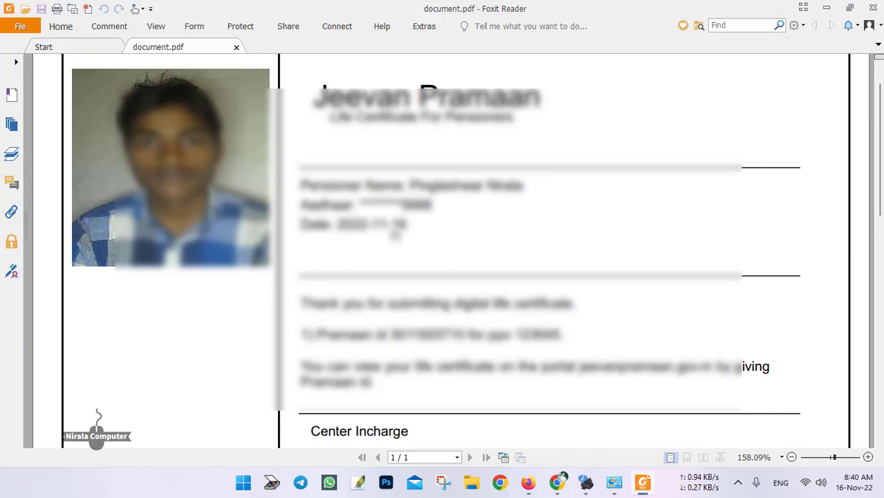
ctrl+scroll(391, 233, down, 1)
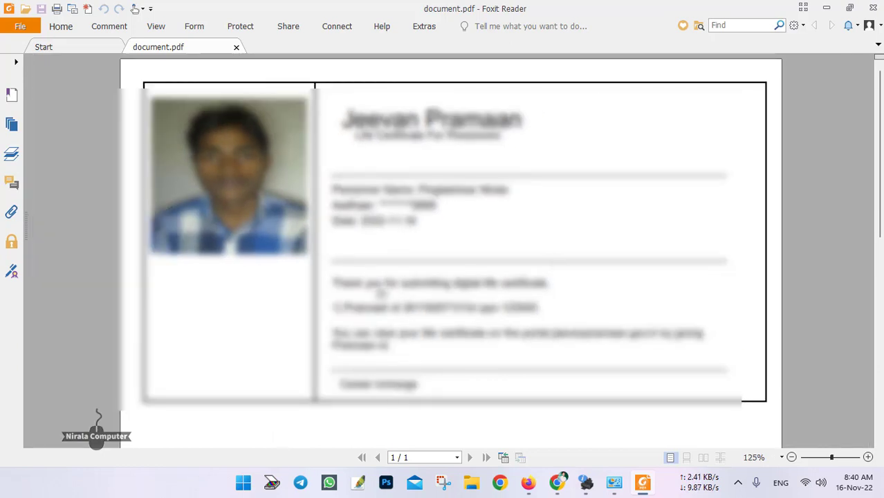